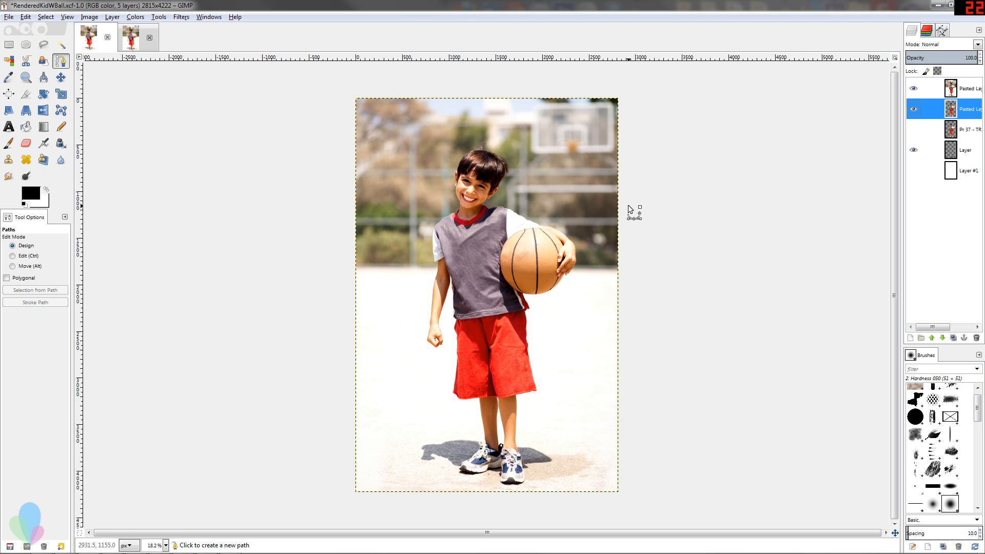
On the topmost pasted layer, start a Paths tool outline at the crown and trace the image-left hairline down to the ear.
{"action": "left_click", "coordinate": [928, 89]}
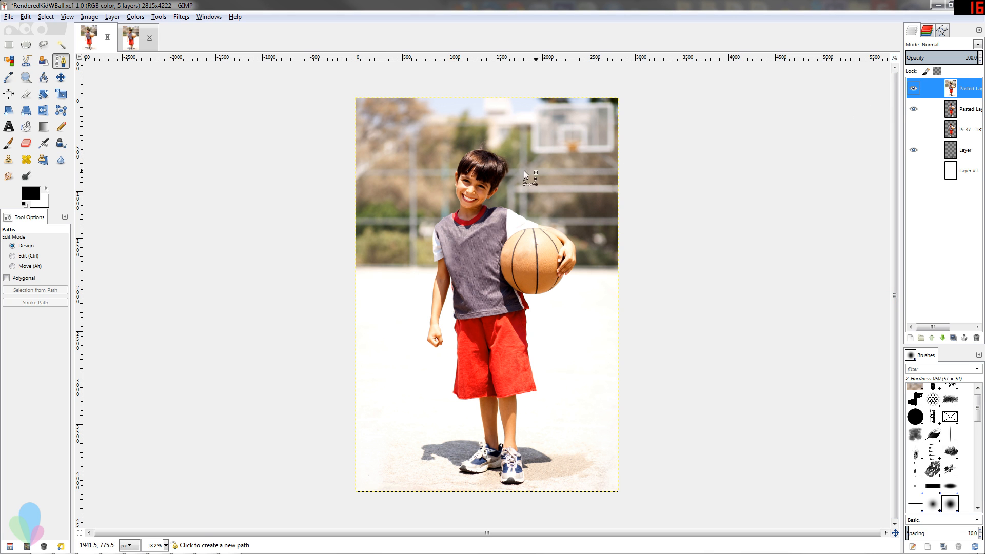
{"action": "scroll", "coordinate": [504, 150], "scroll_direction": "up", "scroll_amount": 5}
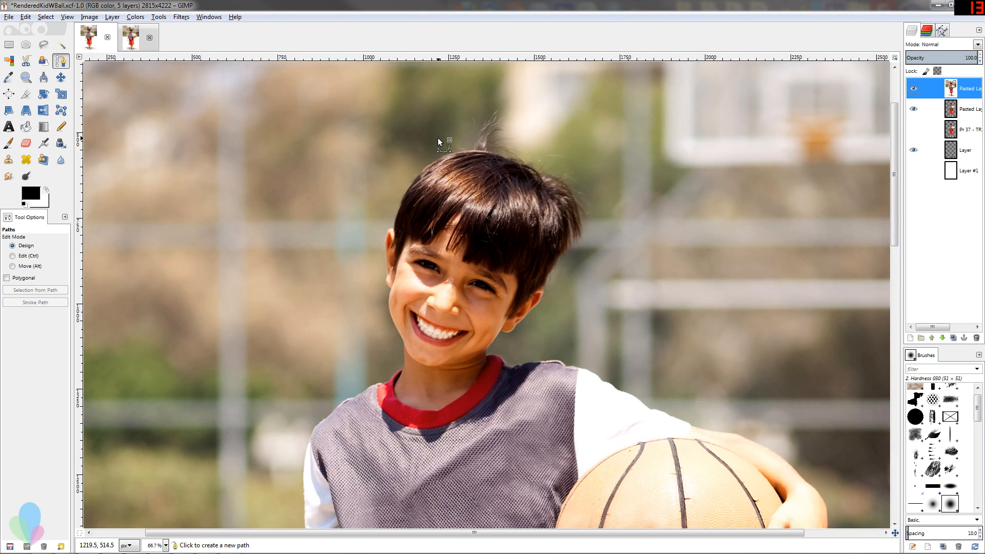
{"action": "scroll", "coordinate": [467, 157], "scroll_direction": "up", "scroll_amount": 1}
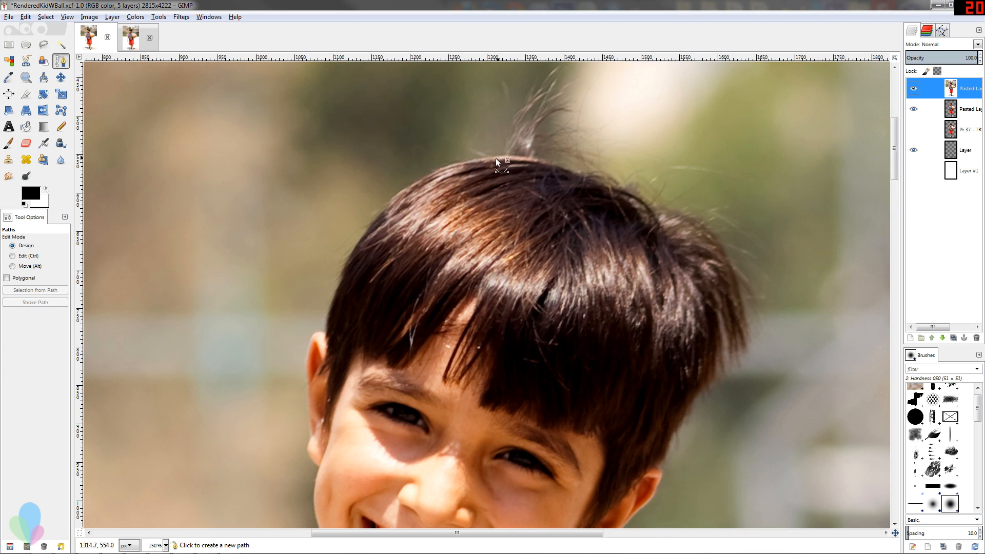
{"action": "left_click", "coordinate": [477, 159]}
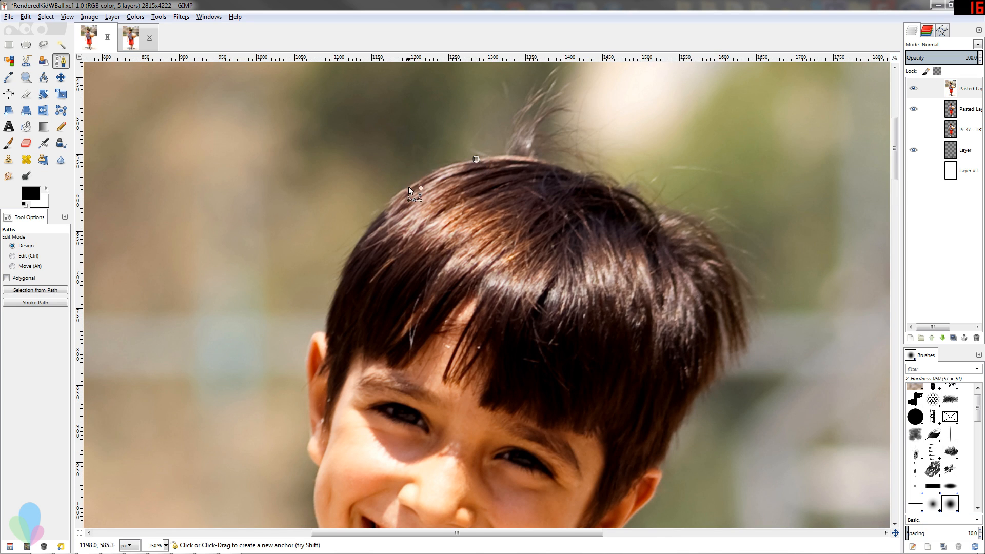
{"action": "left_click_drag", "start_coordinate": [408, 187], "coordinate": [358, 242]}
{"action": "left_click_drag", "start_coordinate": [340, 285], "coordinate": [337, 297]}
{"action": "left_click_drag", "start_coordinate": [327, 332], "coordinate": [328, 348]}
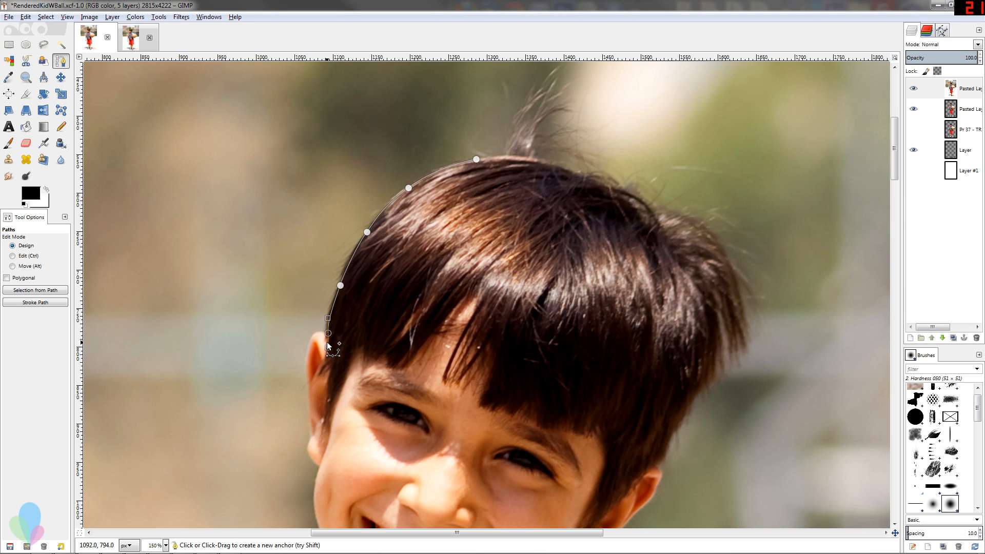
Continue the path around the outer edge of the boy's image-left ear to where the earlobe meets the cheek.
{"action": "left_click_drag", "start_coordinate": [321, 332], "coordinate": [306, 400]}
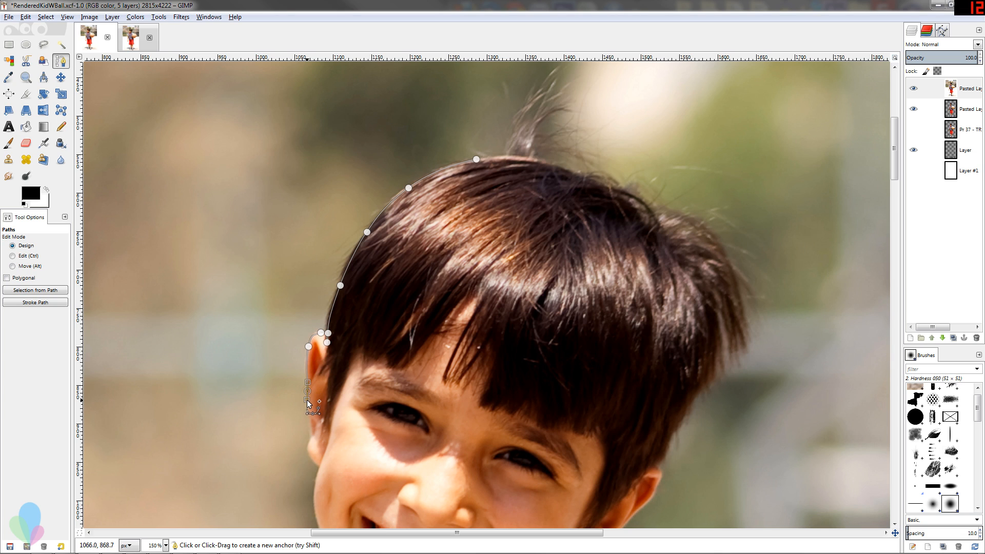
{"action": "left_click", "coordinate": [309, 426]}
{"action": "left_click_drag", "start_coordinate": [306, 448], "coordinate": [309, 451]}
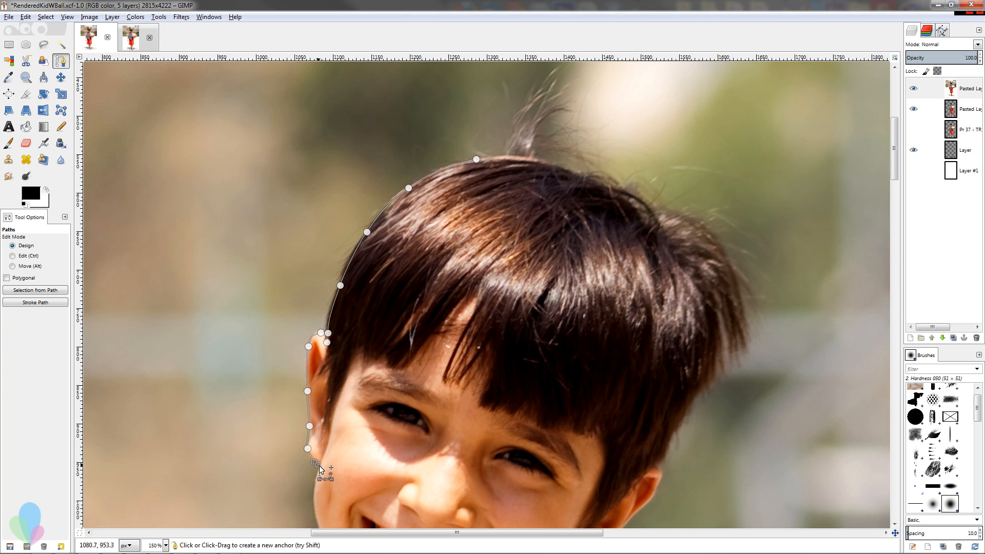
{"action": "left_click", "coordinate": [316, 464]}
{"action": "scroll", "coordinate": [342, 387], "scroll_direction": "down", "scroll_amount": 2}
{"action": "scroll", "coordinate": [342, 387], "scroll_direction": "down", "scroll_amount": 2}
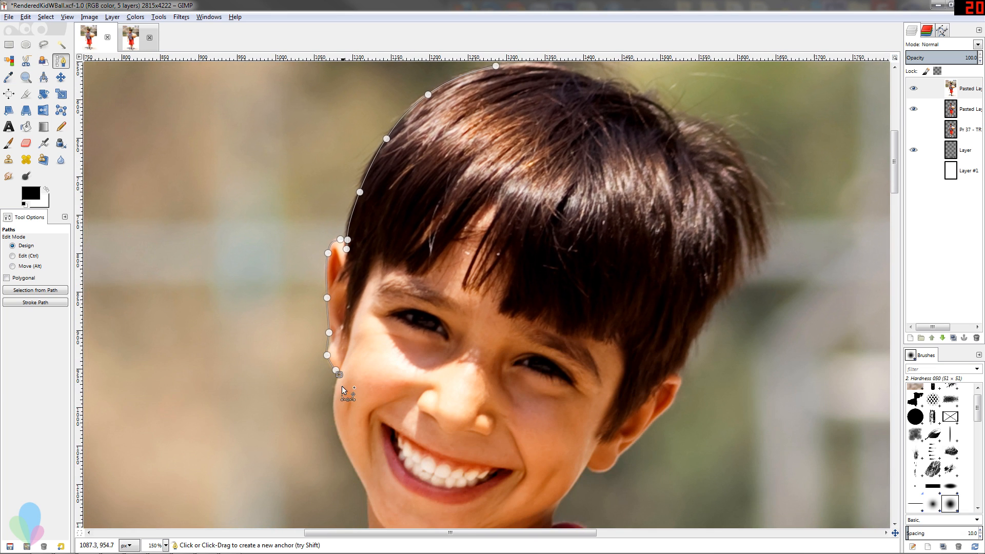
Extend the path along the cheek, jaw and neck and onto the outer edge of the red collar.
{"action": "left_click_drag", "start_coordinate": [334, 414], "coordinate": [336, 420]}
{"action": "left_click_drag", "start_coordinate": [347, 455], "coordinate": [354, 467]}
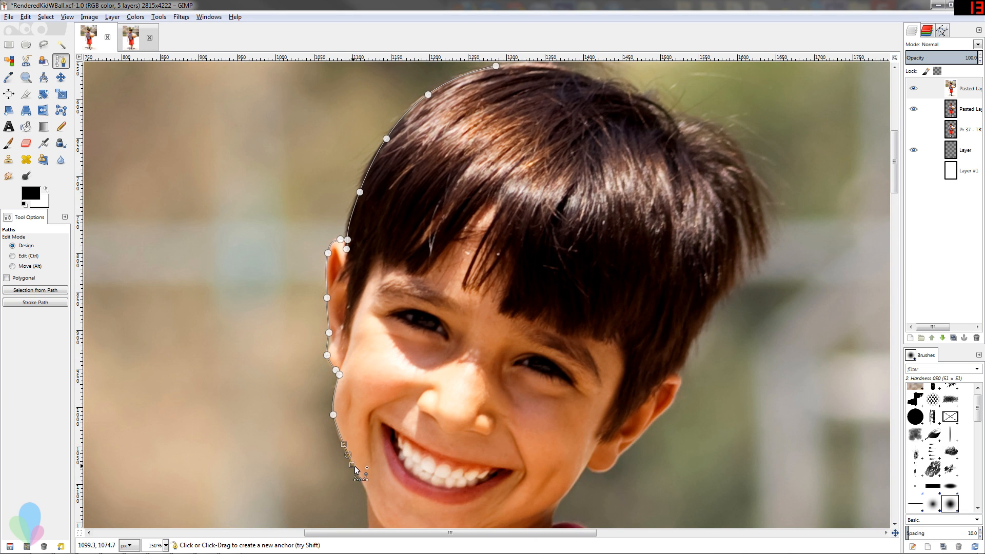
{"action": "scroll", "coordinate": [354, 469], "scroll_direction": "down", "scroll_amount": 3}
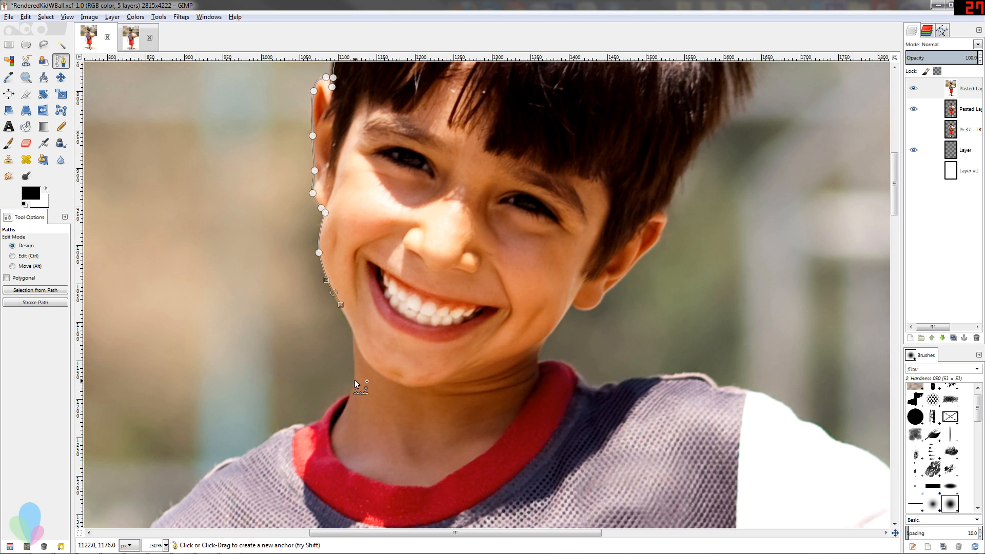
{"action": "left_click_drag", "start_coordinate": [354, 380], "coordinate": [347, 427]}
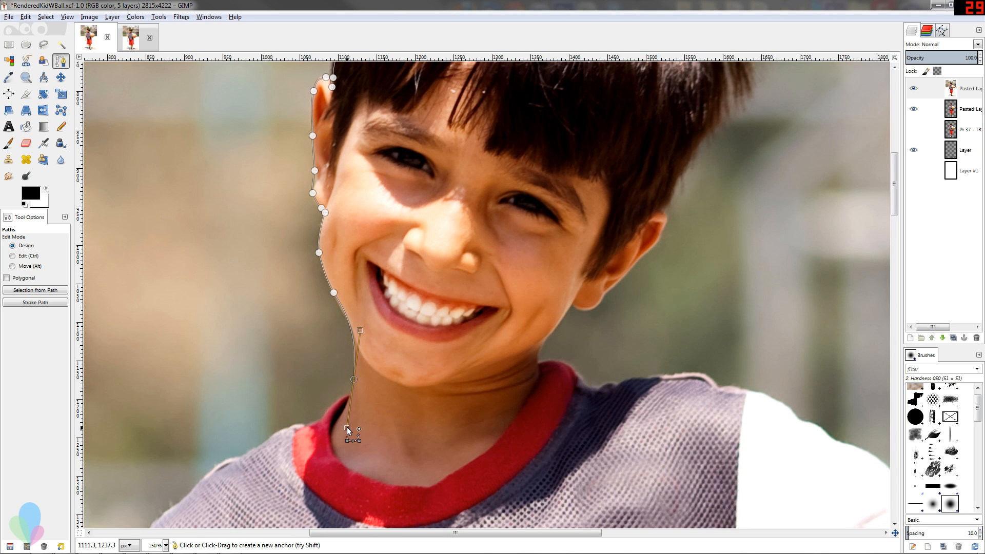
{"action": "left_click", "coordinate": [349, 396]}
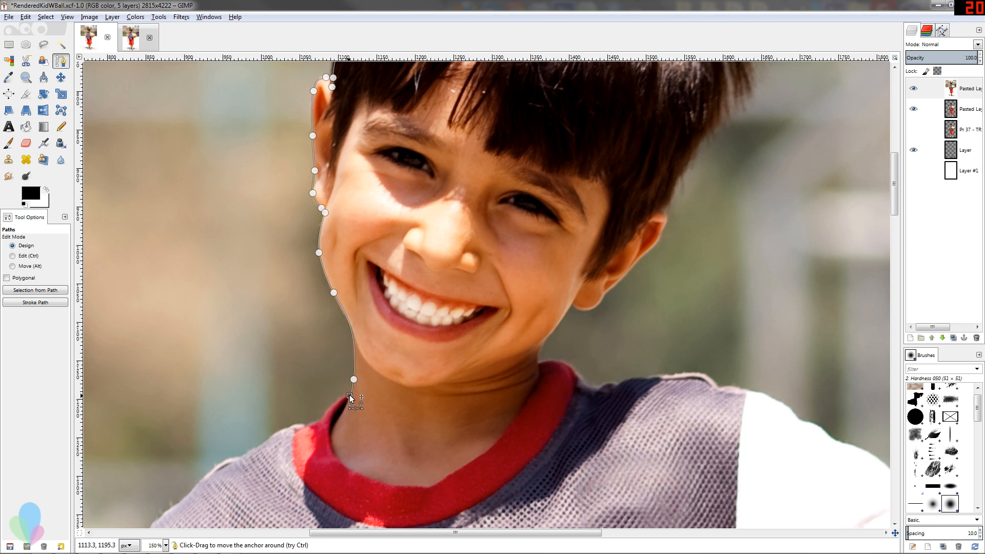
{"action": "left_click", "coordinate": [354, 380]}
{"action": "left_click", "coordinate": [349, 396]}
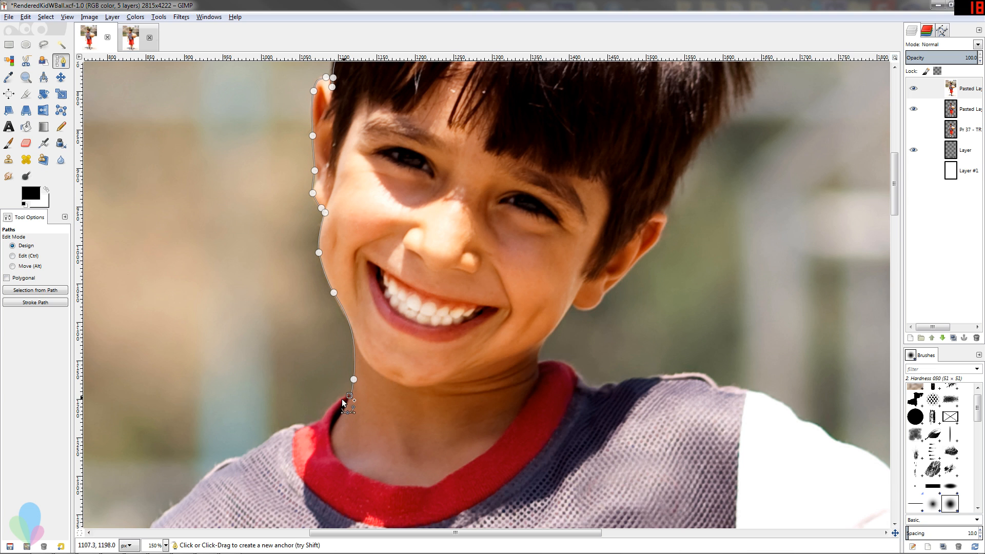
{"action": "left_click_drag", "start_coordinate": [326, 413], "coordinate": [324, 416]}
{"action": "scroll", "coordinate": [463, 309], "scroll_direction": "down", "scroll_amount": 5}
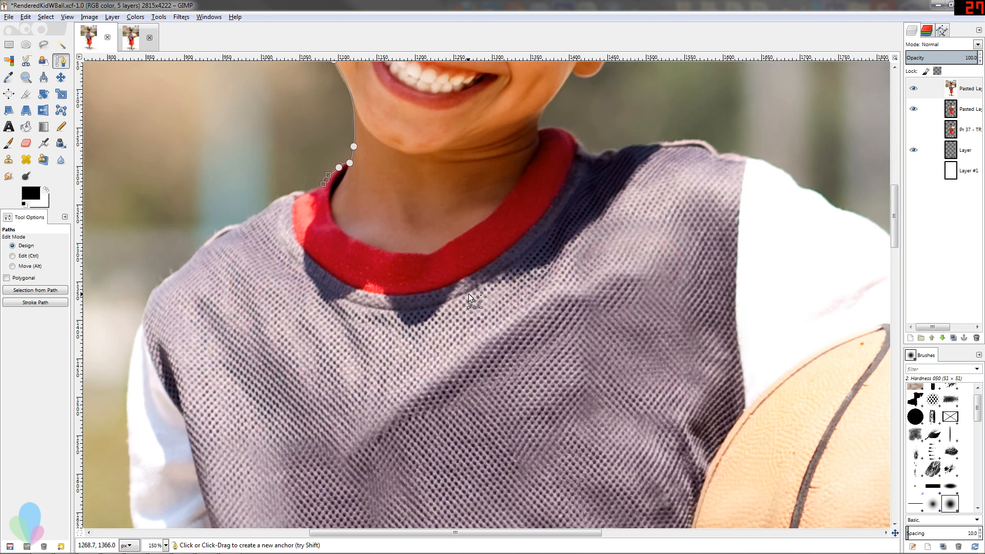
Switch to the Rectangle Select tool and return to the Paths tool.
{"action": "scroll", "coordinate": [469, 293], "scroll_direction": "up", "scroll_amount": 7}
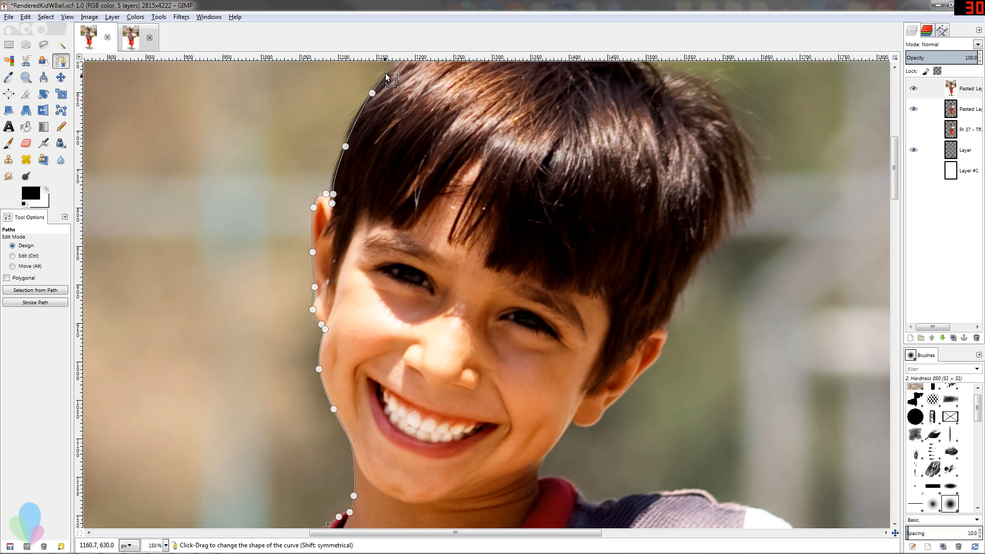
{"action": "scroll", "coordinate": [463, 195], "scroll_direction": "up", "scroll_amount": 4}
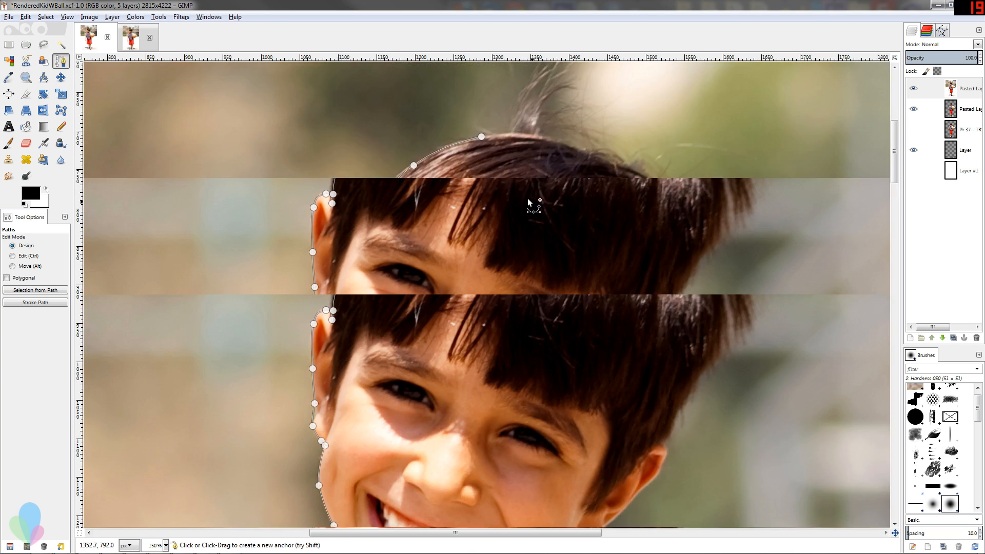
{"action": "key", "text": "r"}
{"action": "scroll", "coordinate": [427, 218], "scroll_direction": "down", "scroll_amount": 6}
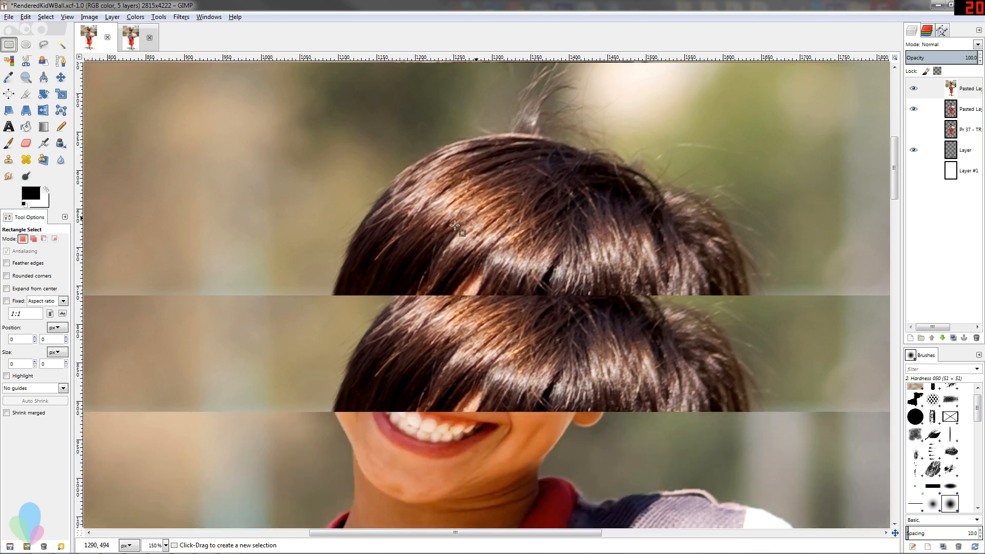
{"action": "scroll", "coordinate": [427, 218], "scroll_direction": "up", "scroll_amount": 2}
{"action": "key", "text": "b"}
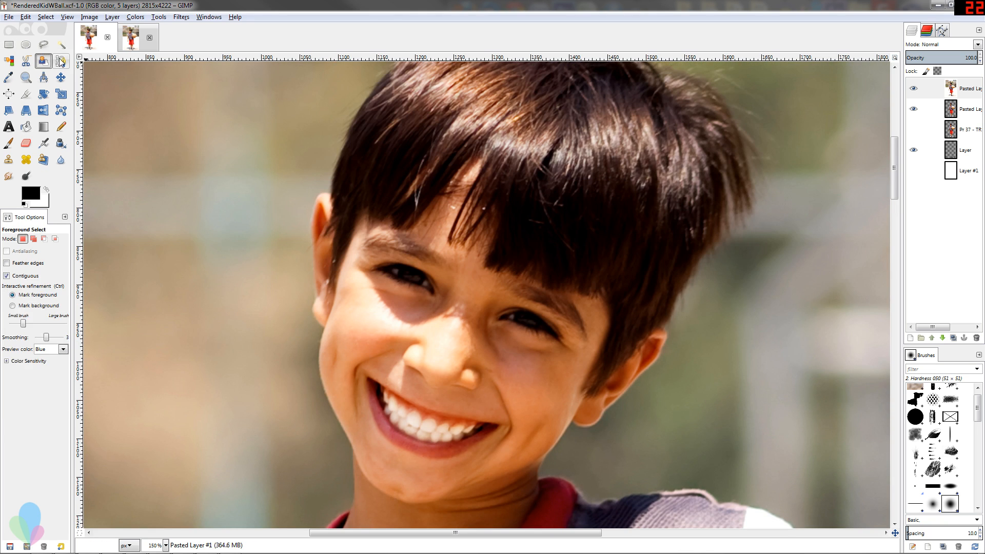
Reload the topmost saved path onto the canvas for further editing.
{"action": "left_click", "coordinate": [941, 31]}
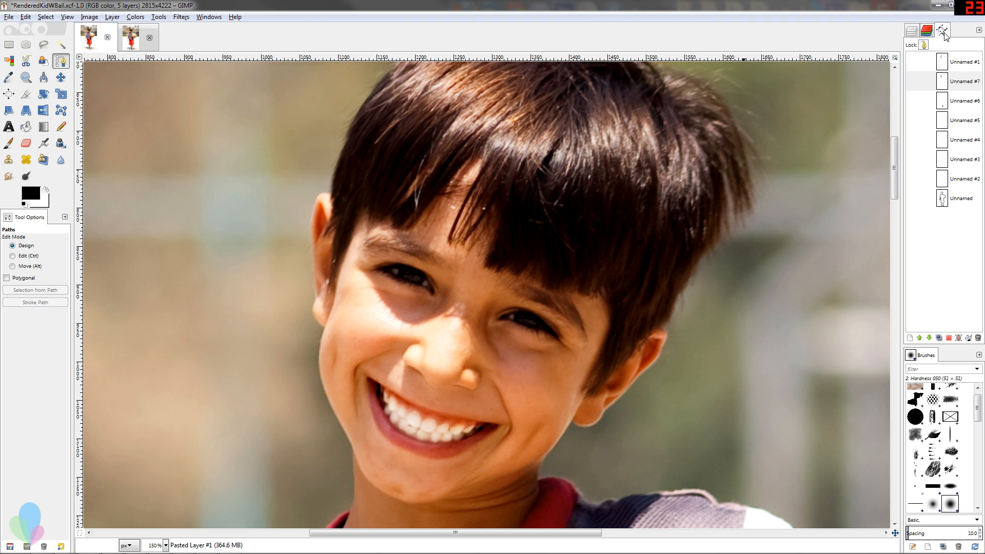
{"action": "left_click", "coordinate": [944, 64]}
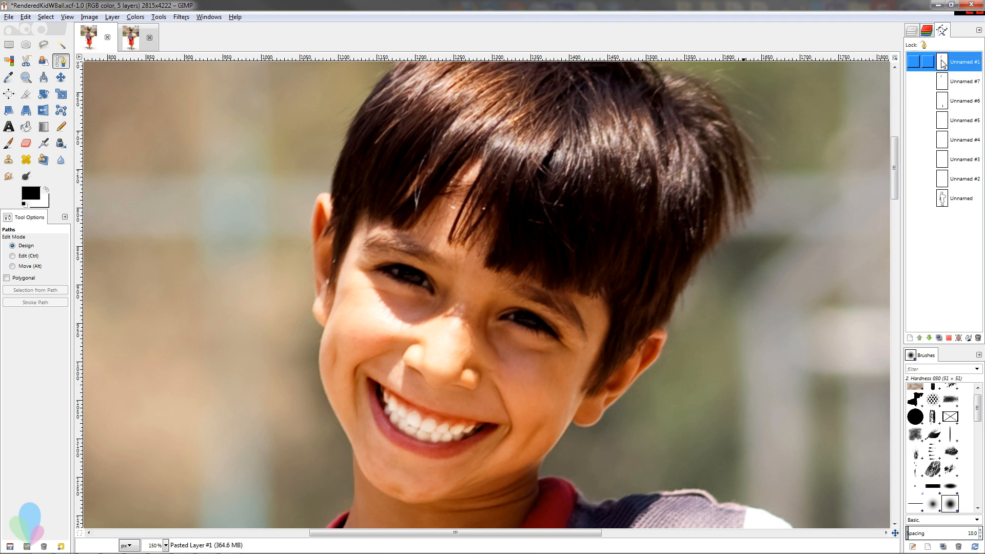
{"action": "left_click", "coordinate": [930, 62]}
{"action": "scroll", "coordinate": [450, 146], "scroll_direction": "down", "scroll_amount": 10}
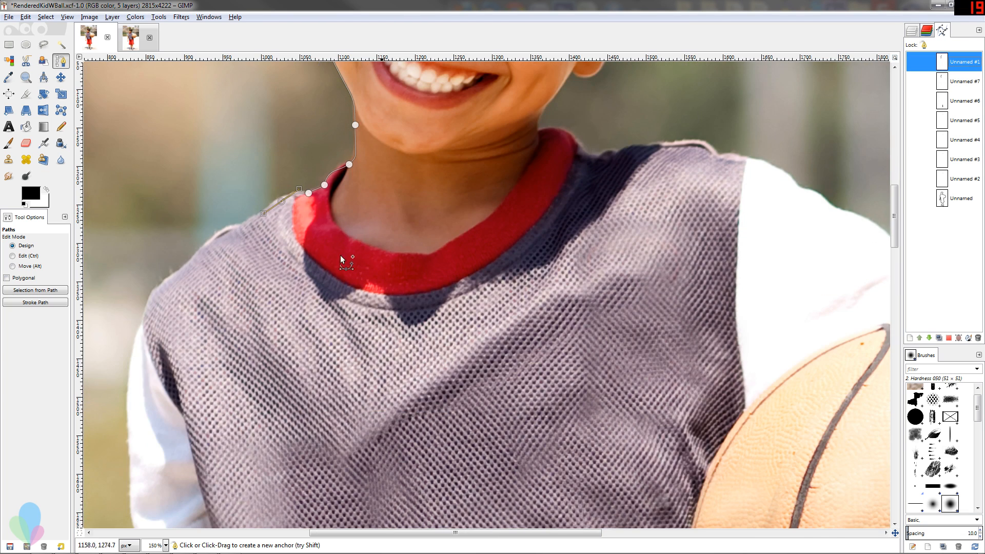
Refine the anchor on the image-left side of the hair so the curve follows the hairline above the ear.
{"action": "scroll", "coordinate": [443, 220], "scroll_direction": "up", "scroll_amount": 10}
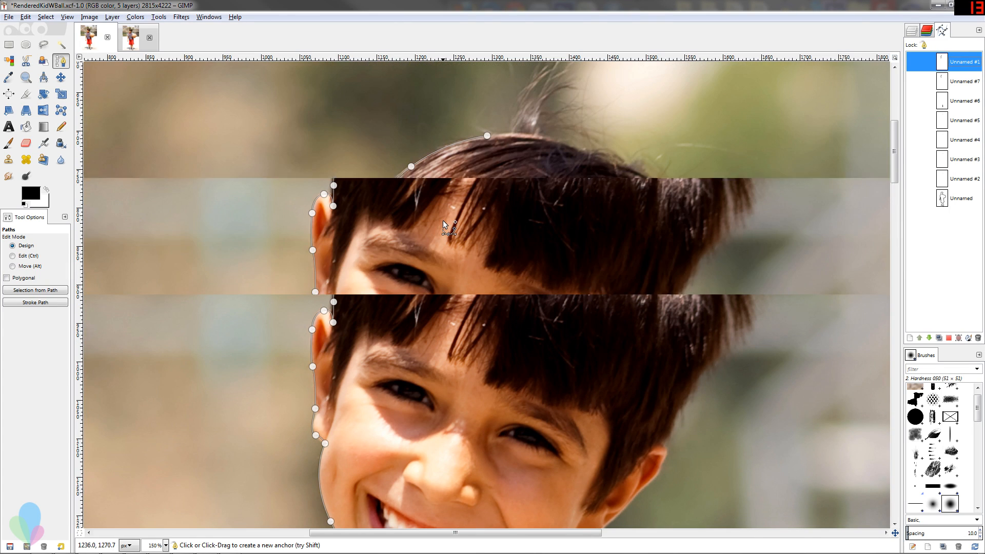
{"action": "scroll", "coordinate": [338, 257], "scroll_direction": "down", "scroll_amount": 6}
{"action": "scroll", "coordinate": [346, 253], "scroll_direction": "up", "scroll_amount": 6}
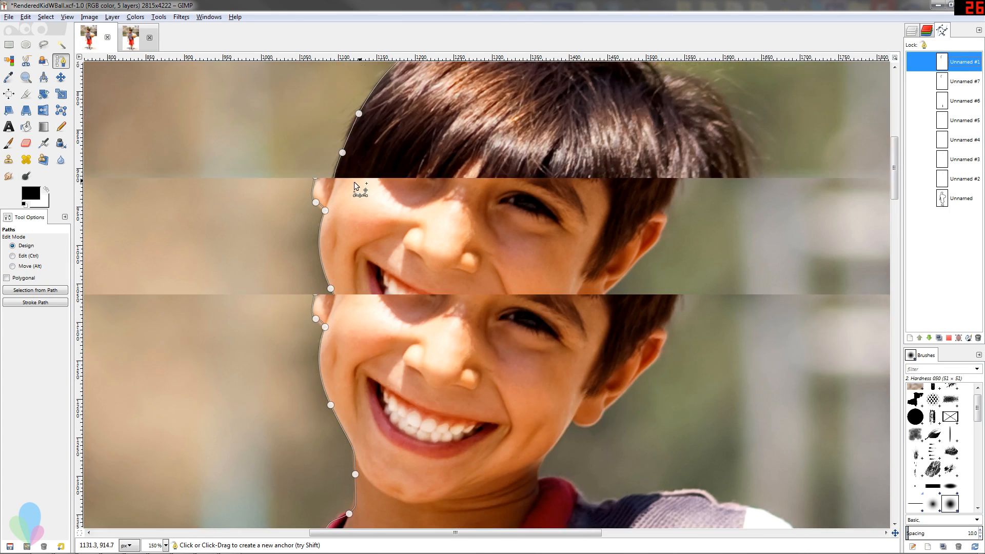
{"action": "mouse_move", "coordinate": [358, 229]}
{"action": "left_mouse_down"}
{"action": "mouse_move", "coordinate": [425, 247]}
{"action": "mouse_move", "coordinate": [353, 224]}
{"action": "mouse_move", "coordinate": [362, 224]}
{"action": "left_mouse_up"}
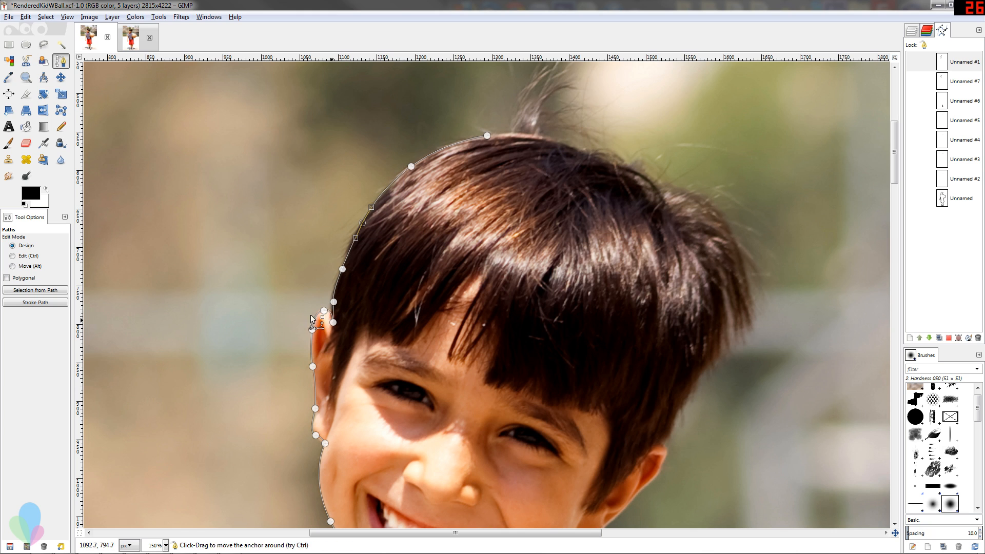
{"action": "scroll", "coordinate": [324, 418], "scroll_direction": "down", "scroll_amount": 5}
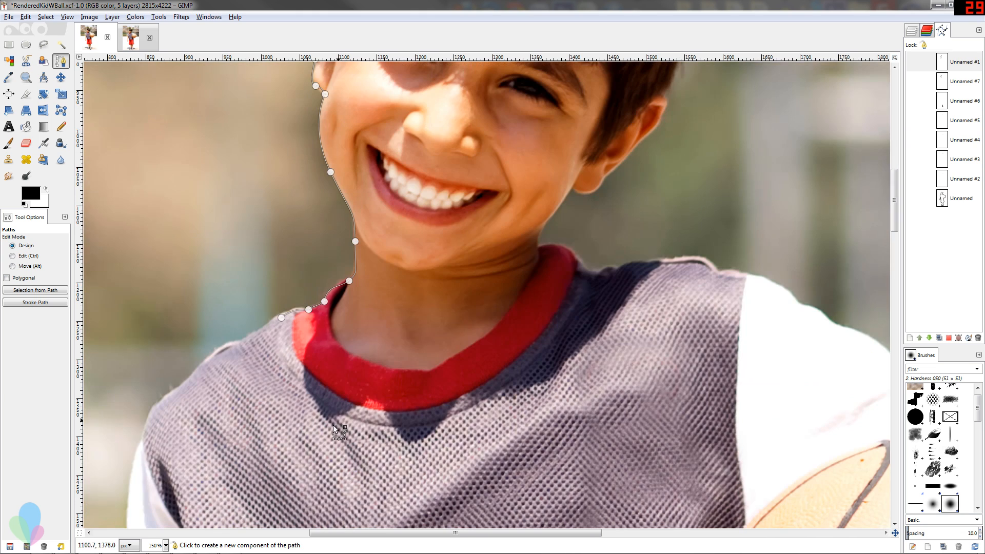
{"action": "scroll", "coordinate": [332, 303], "scroll_direction": "up", "scroll_amount": 5}
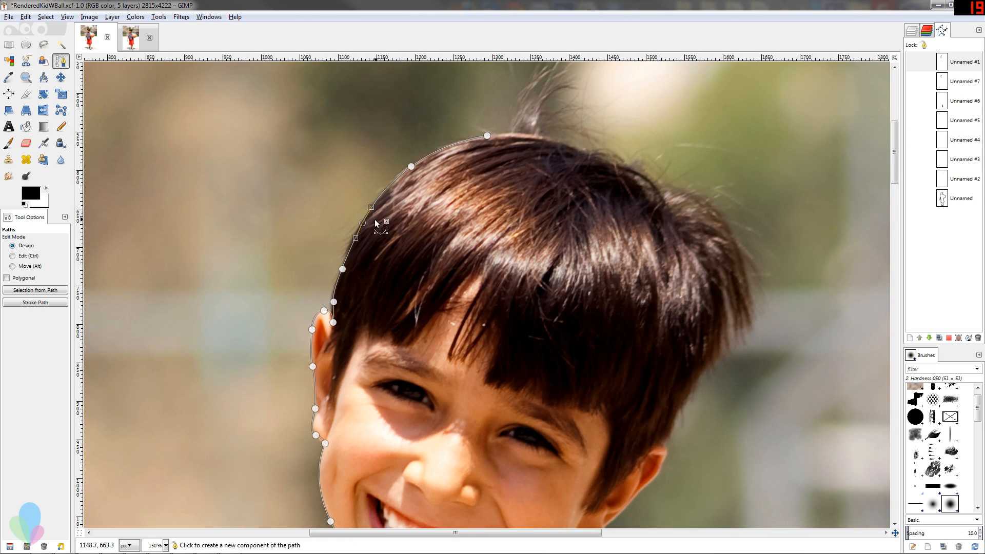
{"action": "left_click_drag", "start_coordinate": [365, 222], "coordinate": [366, 223]}
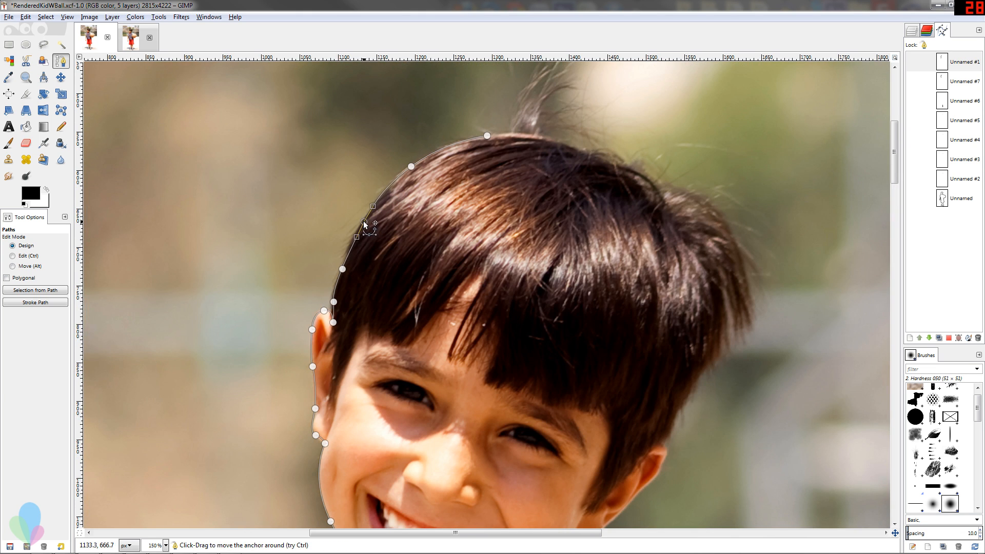
Undo the adjustment at the crown's end anchor and extend the path over the crown to the back of the hair.
{"action": "left_click_drag", "start_coordinate": [485, 135], "coordinate": [513, 135]}
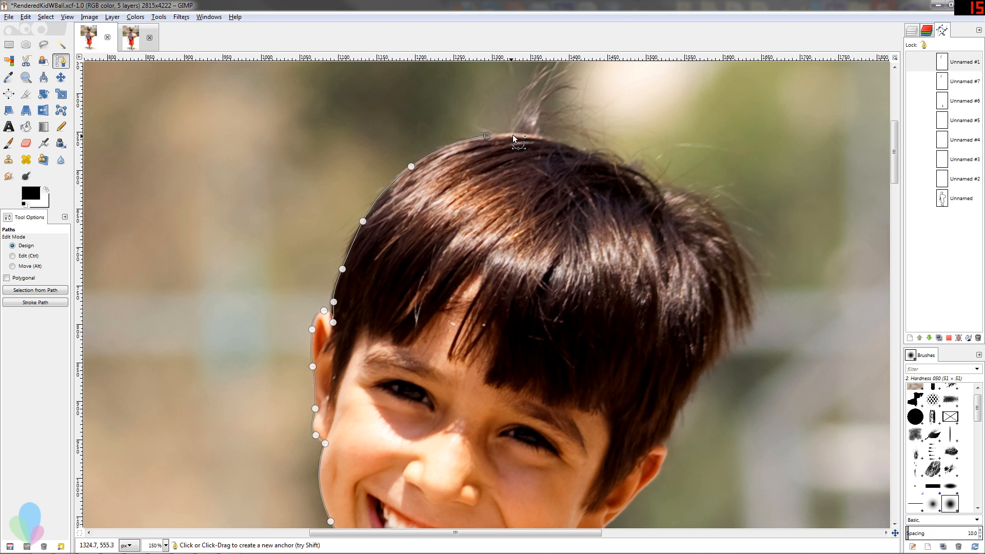
{"action": "key", "text": "ctrl+z"}
{"action": "left_click", "coordinate": [507, 134]}
{"action": "left_click_drag", "start_coordinate": [555, 142], "coordinate": [567, 146]}
{"action": "left_click", "coordinate": [593, 157]}
{"action": "left_click_drag", "start_coordinate": [623, 172], "coordinate": [629, 176]}
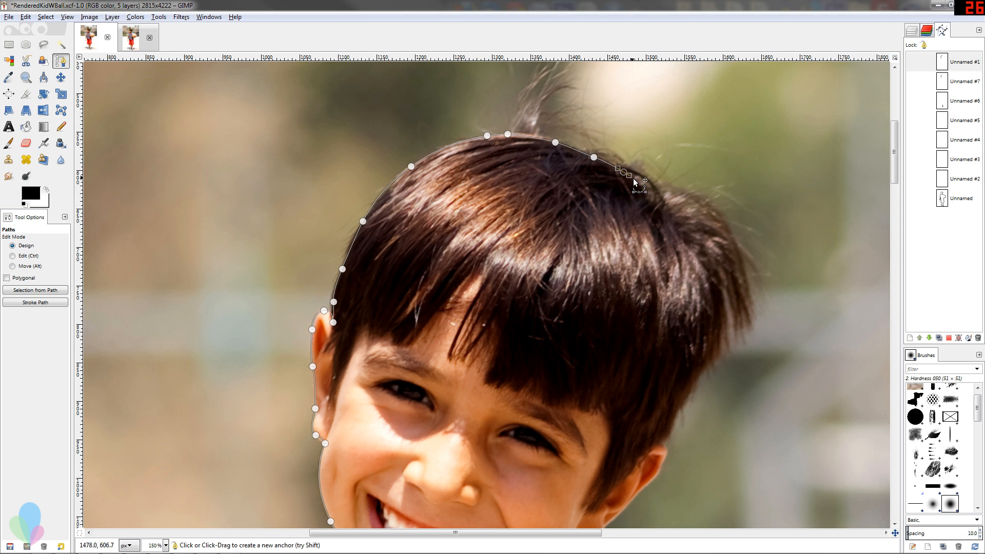
{"action": "left_click", "coordinate": [664, 213]}
{"action": "left_click", "coordinate": [688, 233]}
{"action": "left_click_drag", "start_coordinate": [709, 252], "coordinate": [713, 265]}
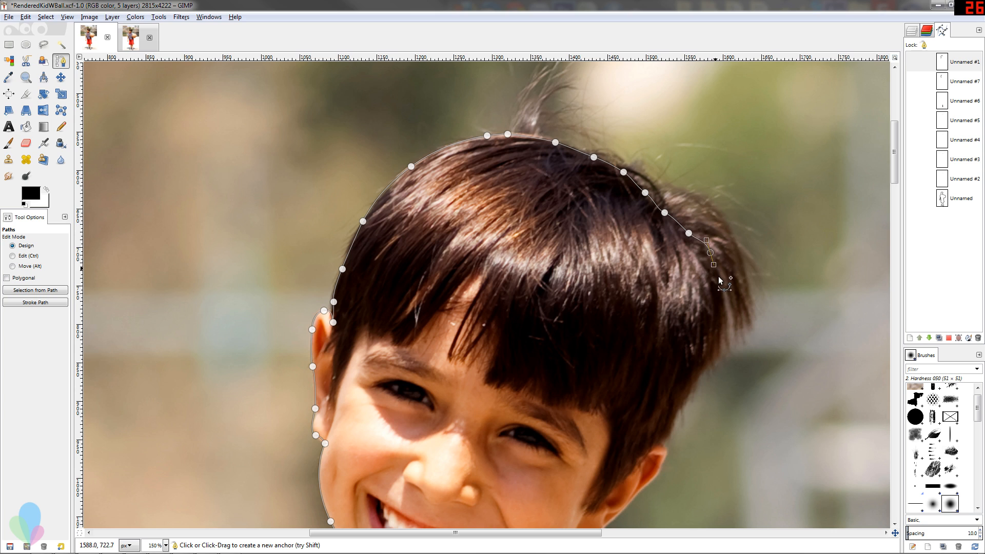
Continue the path down the image-right side of the hair, just inside the loose strands, to the top of the ear.
{"action": "left_click", "coordinate": [718, 279]}
{"action": "left_click", "coordinate": [723, 310]}
{"action": "left_click", "coordinate": [719, 335]}
{"action": "left_click", "coordinate": [714, 357]}
{"action": "left_click_drag", "start_coordinate": [703, 366], "coordinate": [703, 370]}
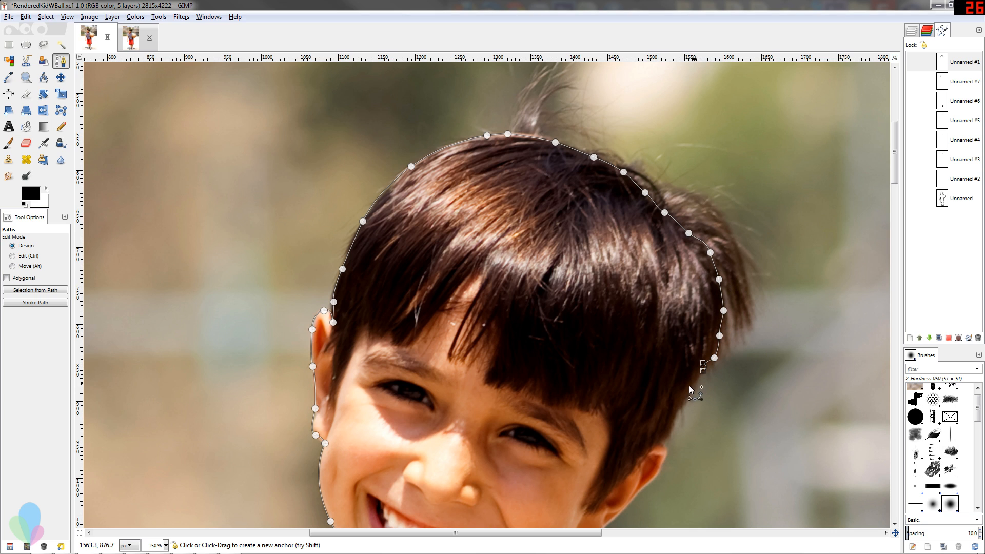
{"action": "left_click", "coordinate": [681, 403]}
{"action": "left_click", "coordinate": [672, 415]}
{"action": "scroll", "coordinate": [571, 222], "scroll_direction": "down", "scroll_amount": 8}
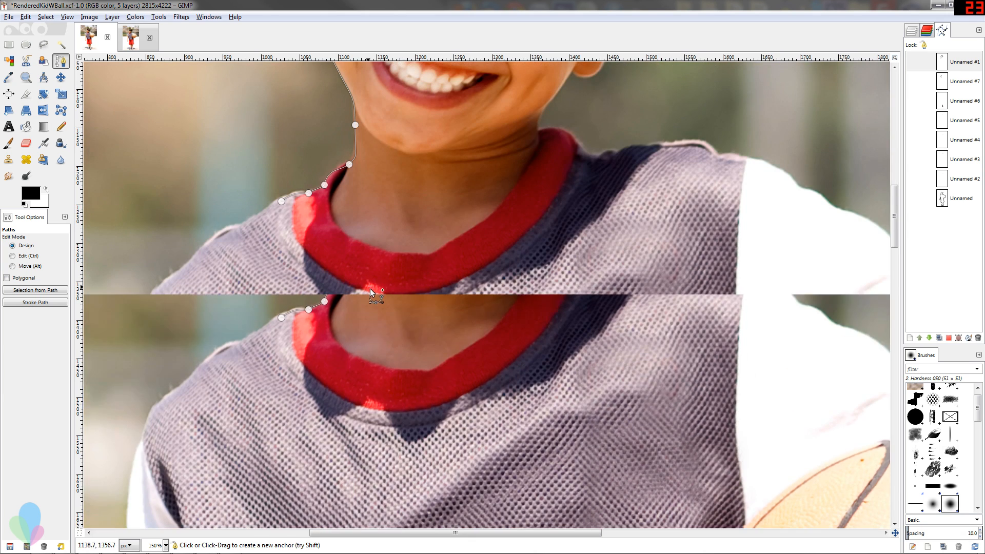
{"action": "scroll", "coordinate": [370, 289], "scroll_direction": "up", "scroll_amount": 8}
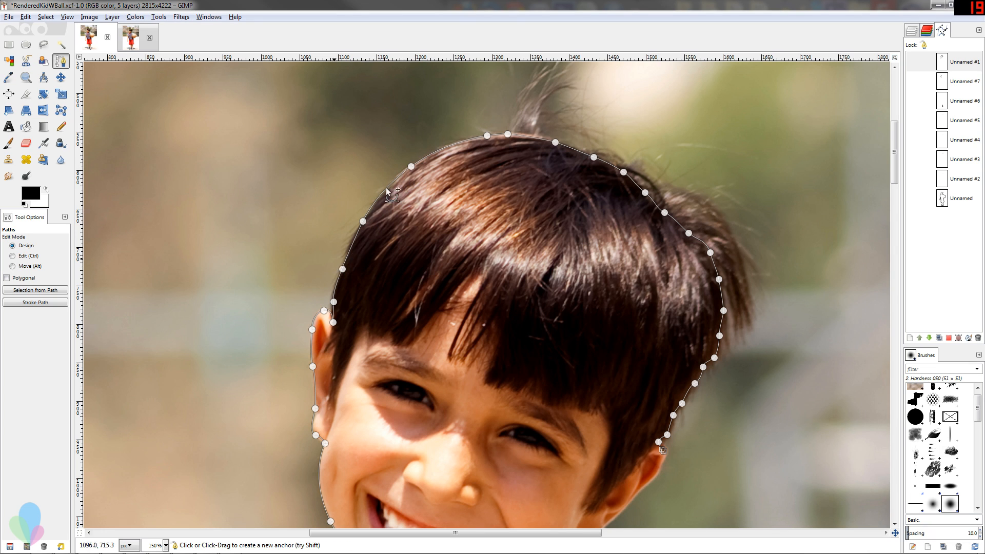
Move the anchor on the upper image-left hairline inward, and reposition it back near the edge of the hair.
{"action": "left_click", "coordinate": [411, 166], "text": "ctrl"}
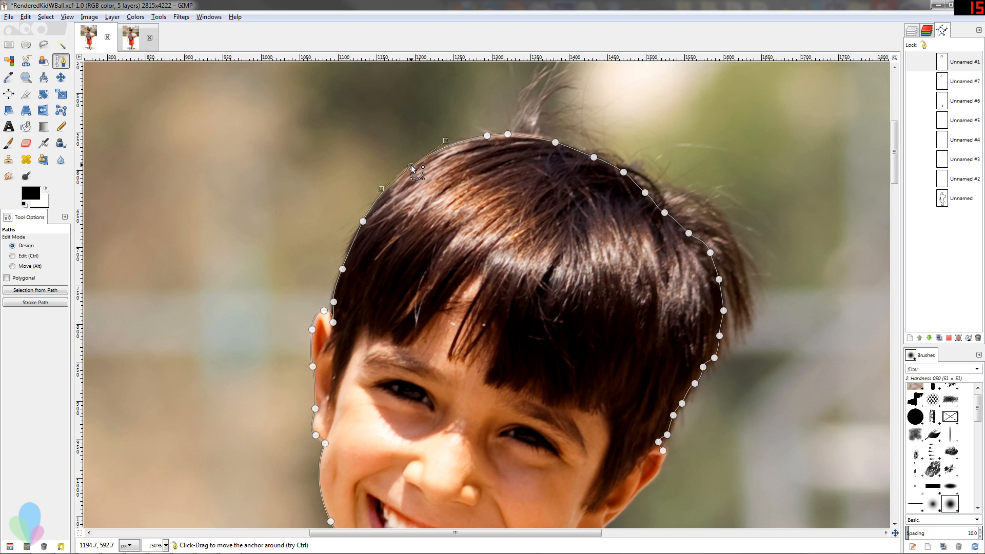
{"action": "mouse_move", "coordinate": [411, 167]}
{"action": "left_mouse_down"}
{"action": "mouse_move", "coordinate": [441, 201]}
{"action": "mouse_move", "coordinate": [422, 172]}
{"action": "left_mouse_up"}
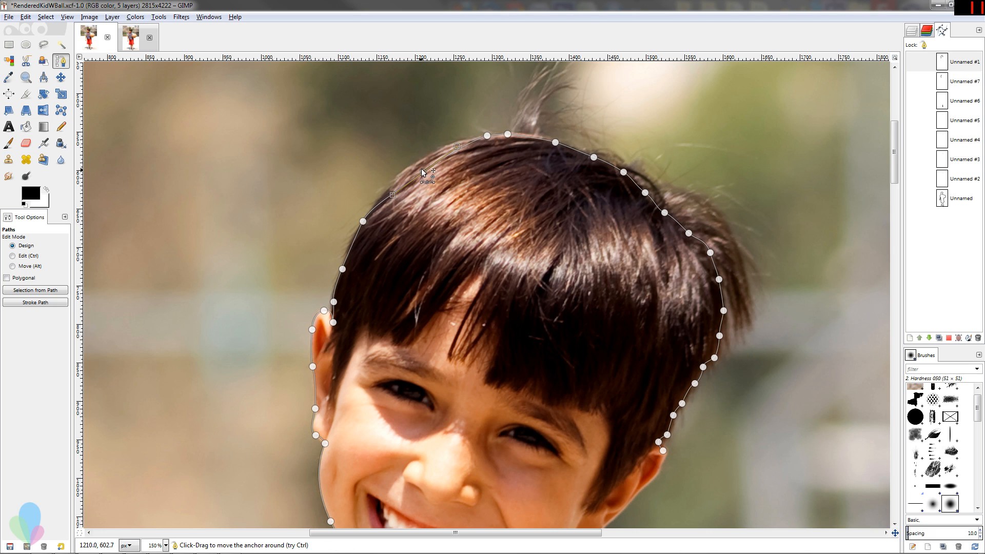
{"action": "mouse_move", "coordinate": [422, 171]}
{"action": "left_mouse_down"}
{"action": "mouse_move", "coordinate": [408, 160]}
{"action": "mouse_move", "coordinate": [416, 166]}
{"action": "left_mouse_up"}
{"action": "scroll", "coordinate": [601, 180], "scroll_direction": "down", "scroll_amount": 5}
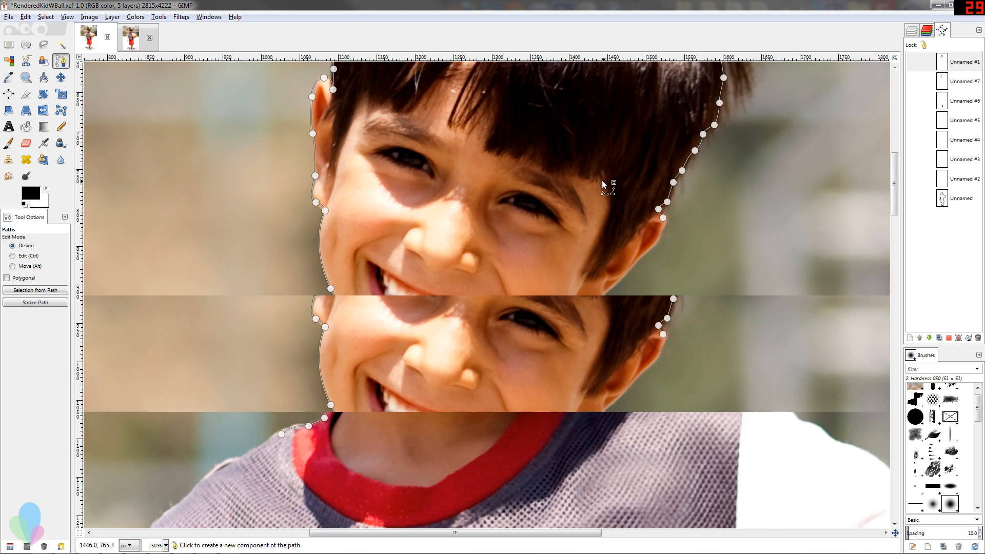
{"action": "scroll", "coordinate": [602, 180], "scroll_direction": "down", "scroll_amount": 5}
{"action": "scroll", "coordinate": [346, 191], "scroll_direction": "down", "scroll_amount": 3}
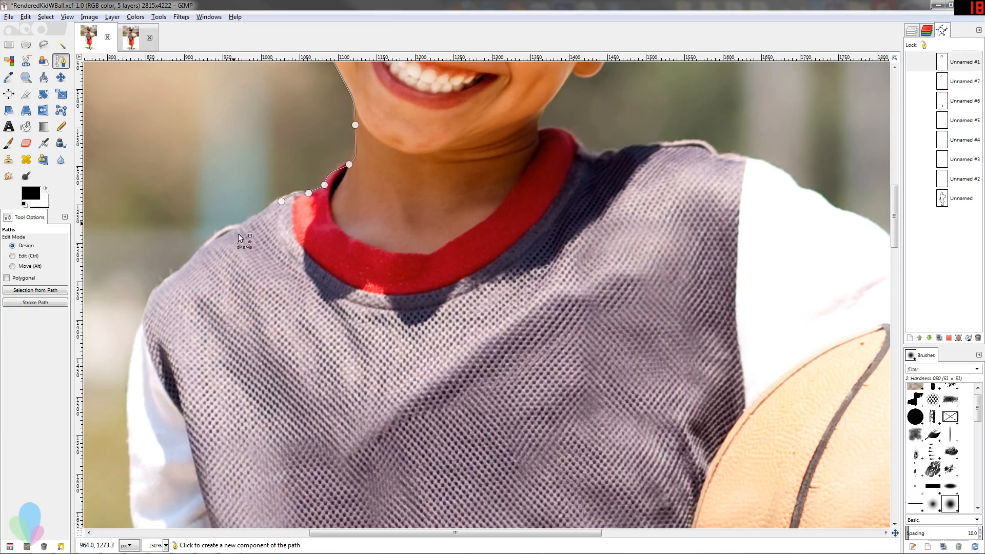
Extend the path from the red collar along the image-left shoulder seam of the jersey.
{"action": "scroll", "coordinate": [253, 198], "scroll_direction": "down", "scroll_amount": 3}
{"action": "scroll", "coordinate": [233, 204], "scroll_direction": "down", "scroll_amount": 8}
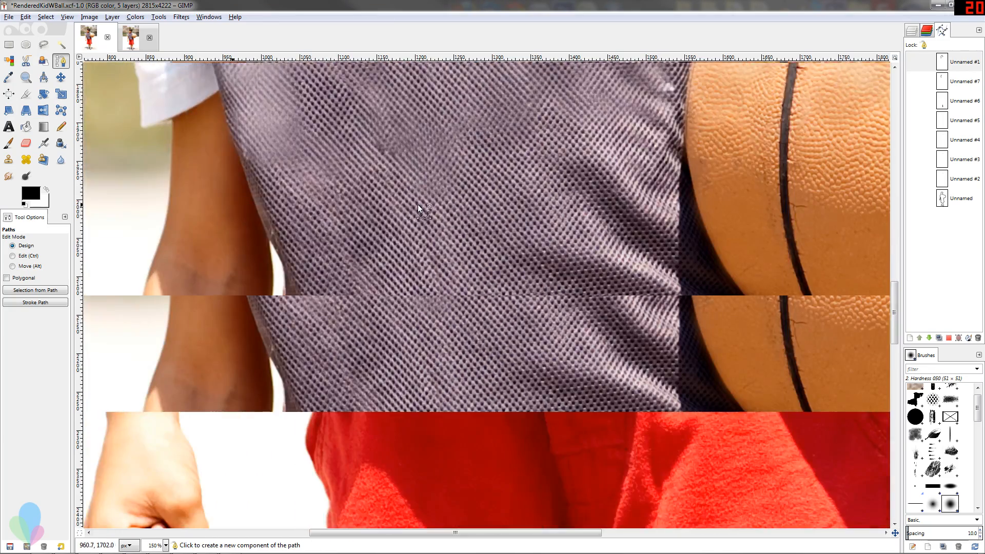
{"action": "scroll", "coordinate": [231, 188], "scroll_direction": "up", "scroll_amount": 10}
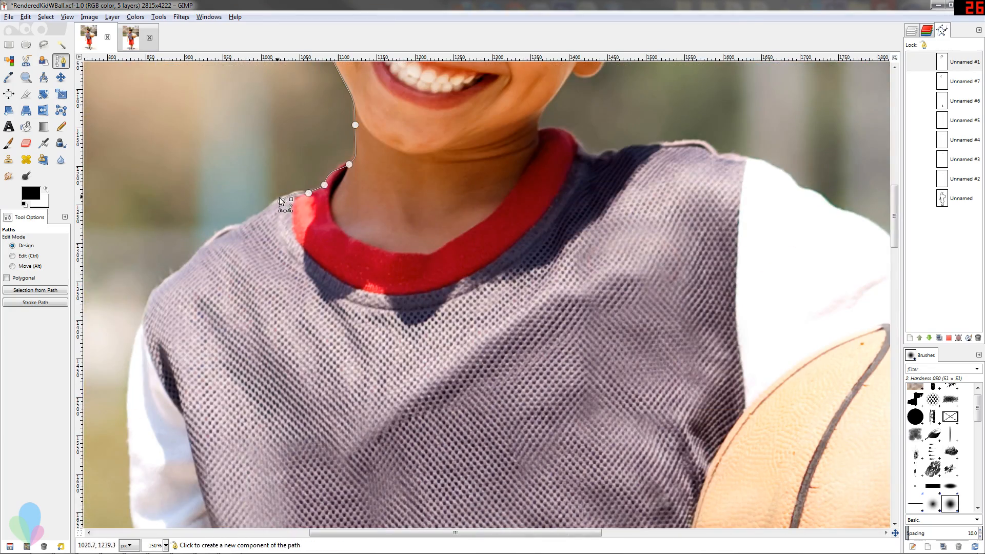
{"action": "key", "text": "ctrl"}
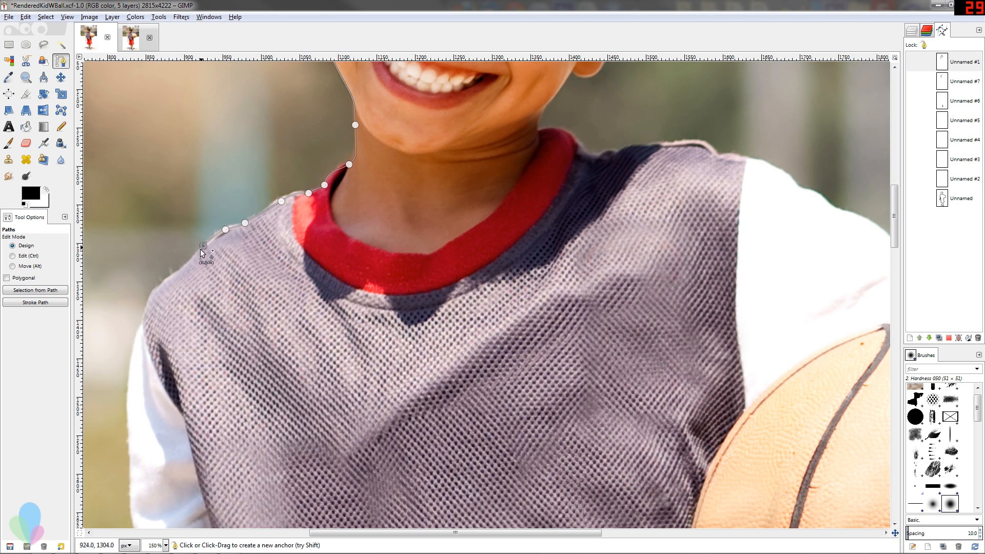
Activate the completed path named Unnamed that outlines the whole boy and ball.
{"action": "scroll", "coordinate": [530, 194], "scroll_direction": "up", "scroll_amount": 5}
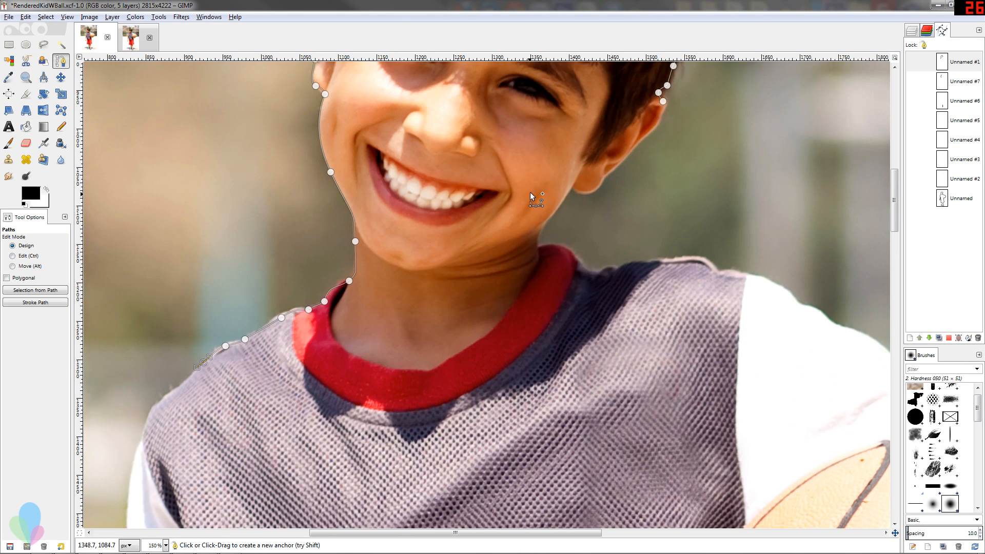
{"action": "left_click", "coordinate": [943, 199]}
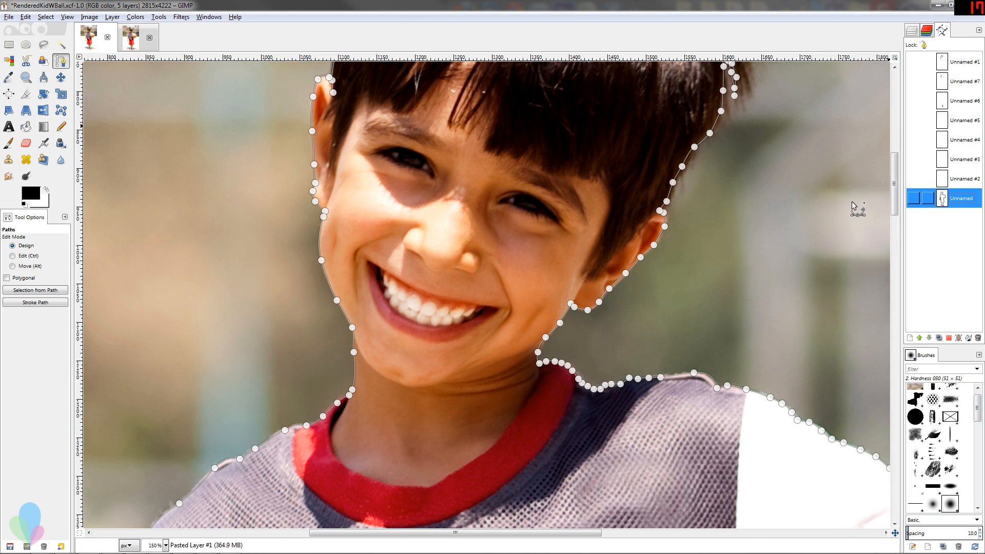
{"action": "scroll", "coordinate": [657, 203], "scroll_direction": "down", "scroll_amount": 10}
{"action": "scroll", "coordinate": [578, 225], "scroll_direction": "down", "scroll_amount": 5}
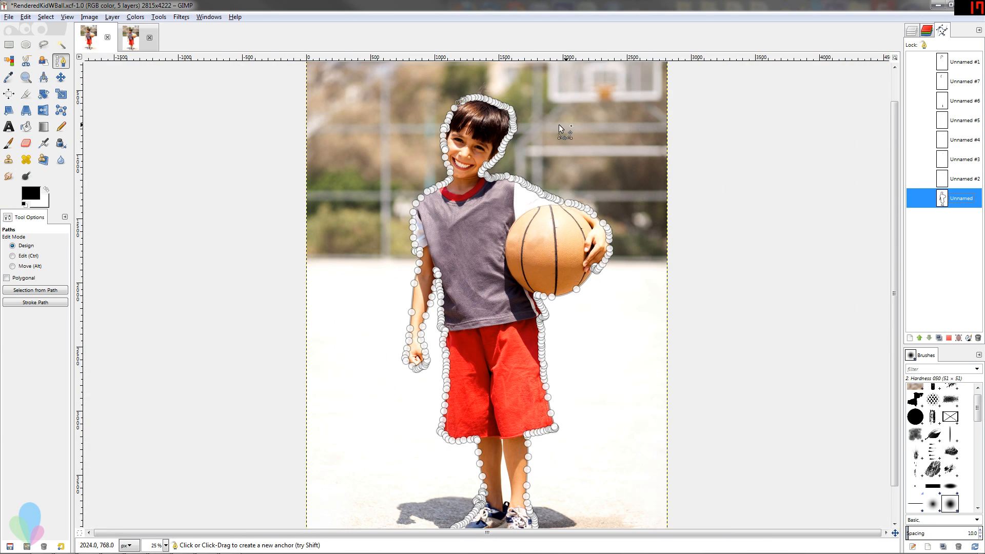
{"action": "scroll", "coordinate": [562, 273], "scroll_direction": "down", "scroll_amount": 1}
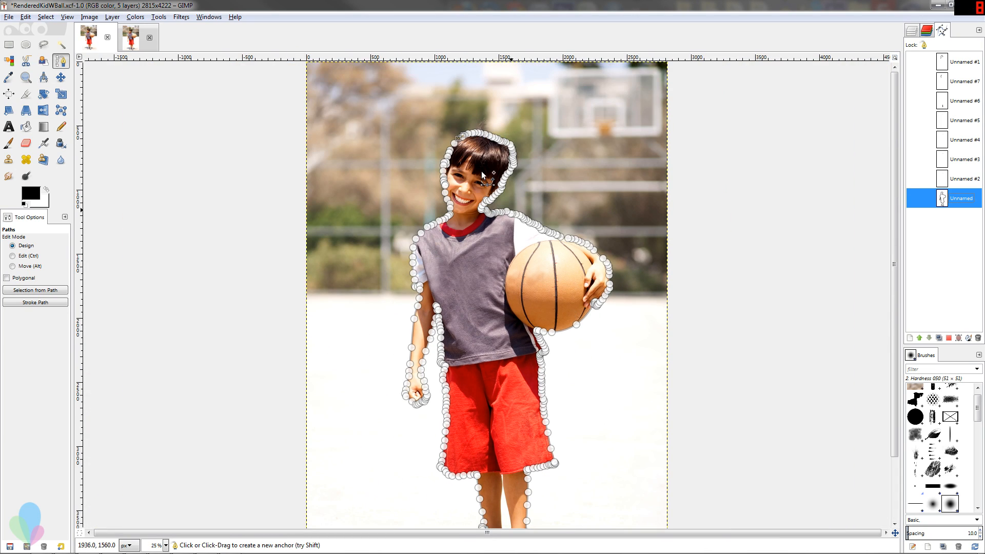
Create a selection from the active path around the boy and the basketball.
{"action": "right_click", "coordinate": [484, 173]}
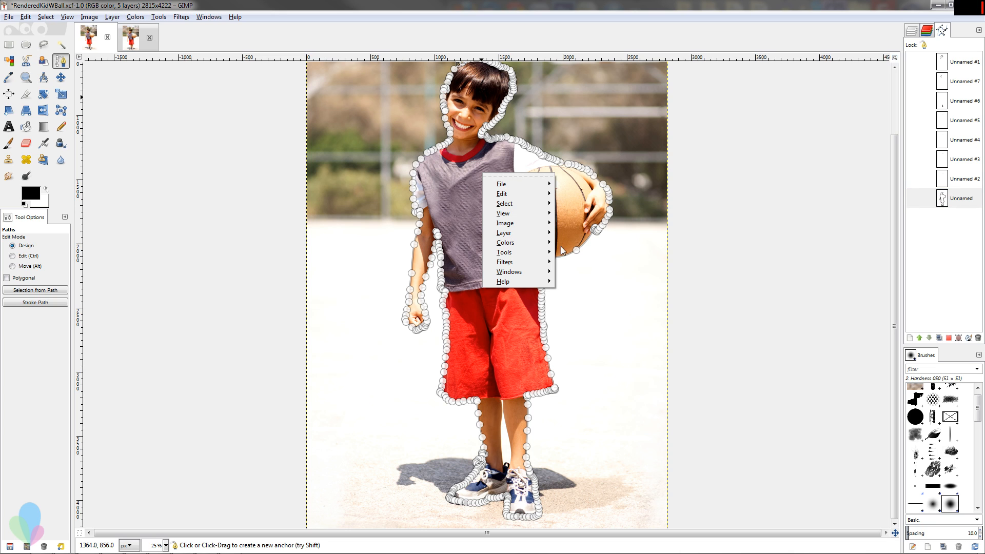
{"action": "mouse_move", "coordinate": [513, 203]}
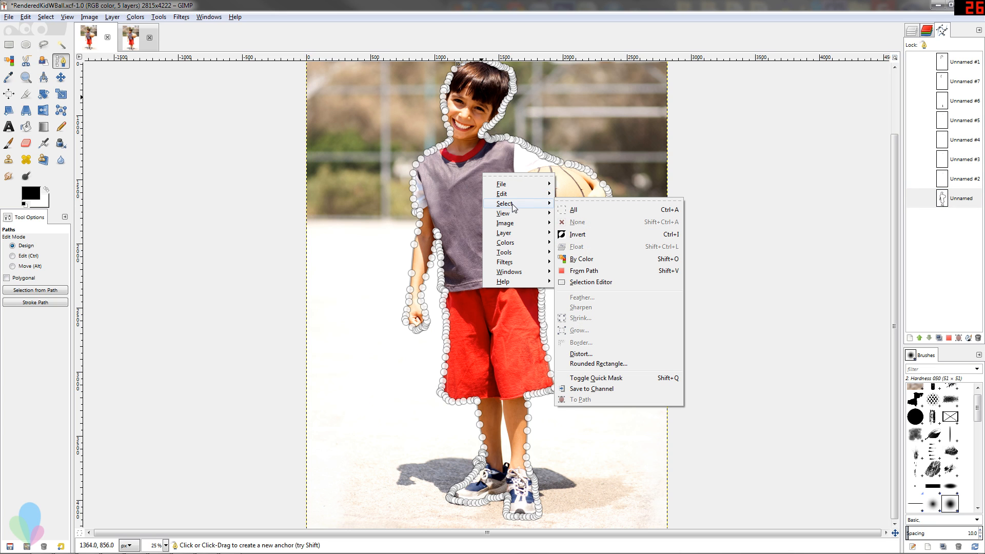
{"action": "left_click", "coordinate": [585, 270]}
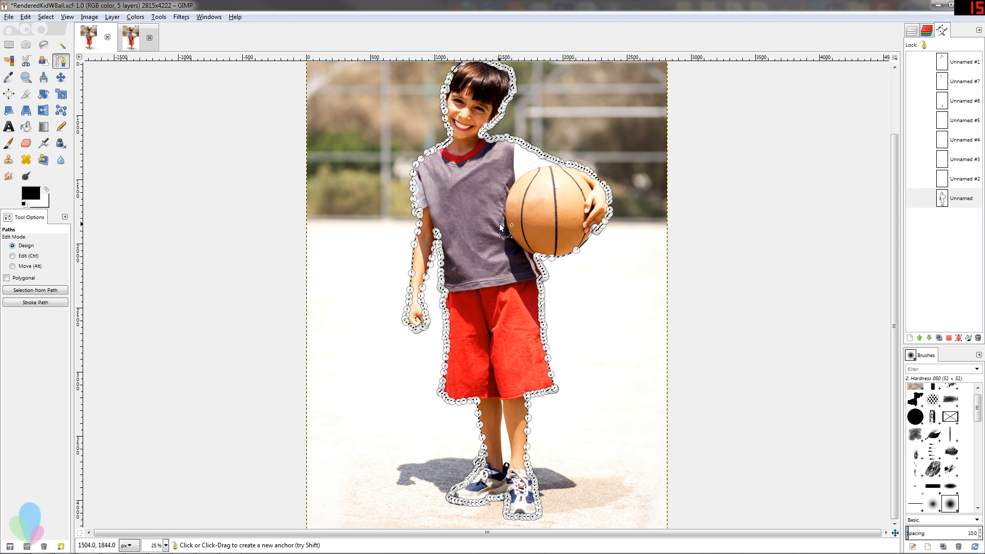
Make the topmost pasted photo layer active and check its alpha channel options.
{"action": "scroll", "coordinate": [498, 213], "scroll_direction": "up", "scroll_amount": 3}
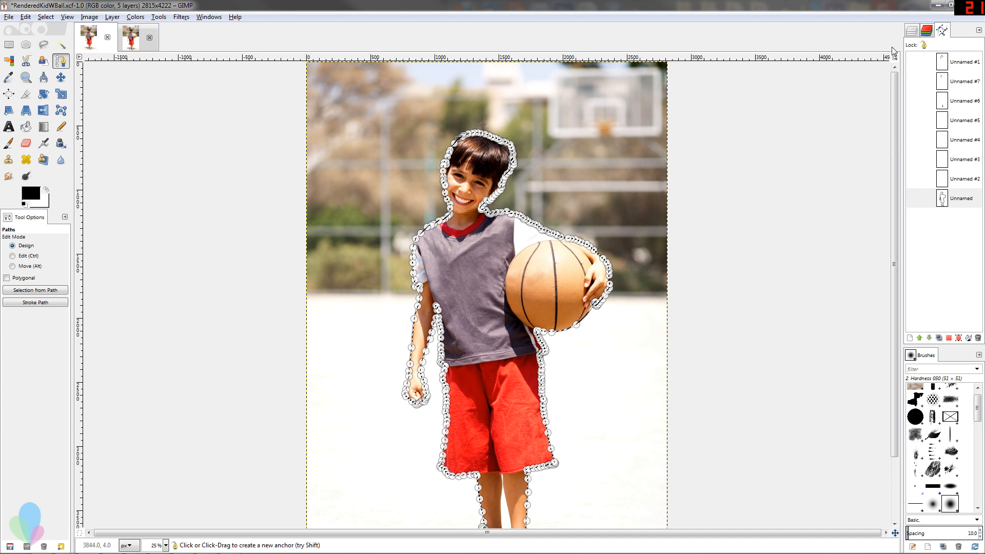
{"action": "left_click", "coordinate": [911, 31]}
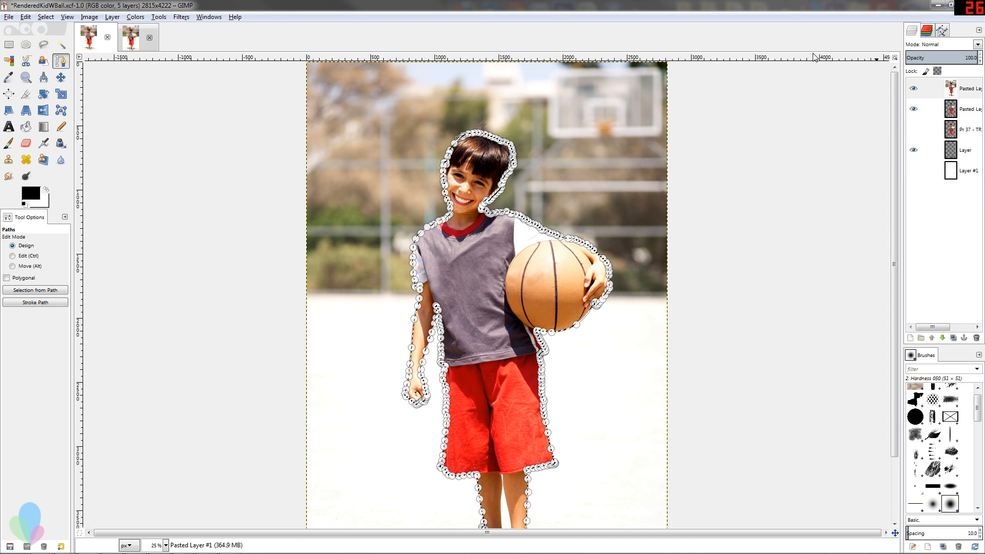
{"action": "left_click", "coordinate": [970, 88]}
{"action": "right_click", "coordinate": [964, 88]}
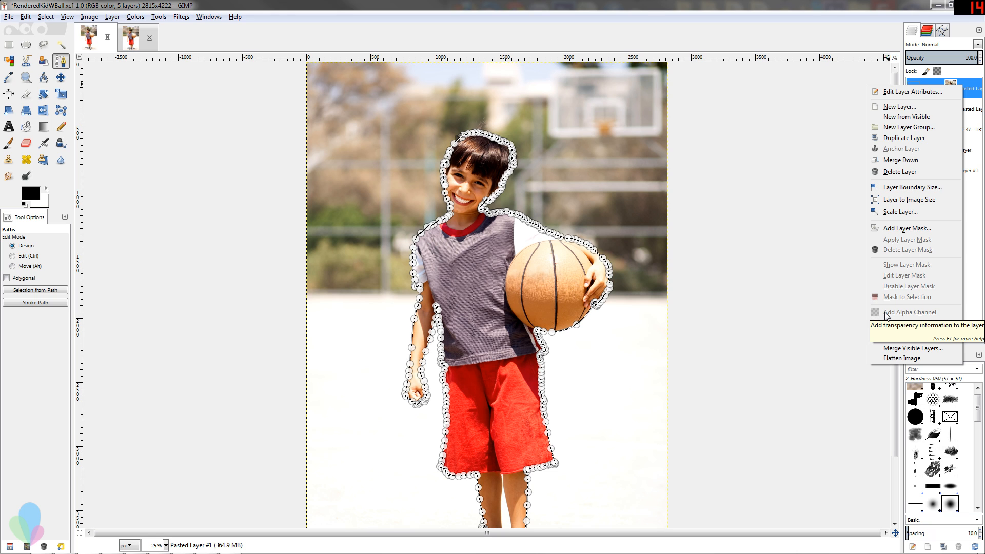
{"action": "left_click", "coordinate": [971, 88]}
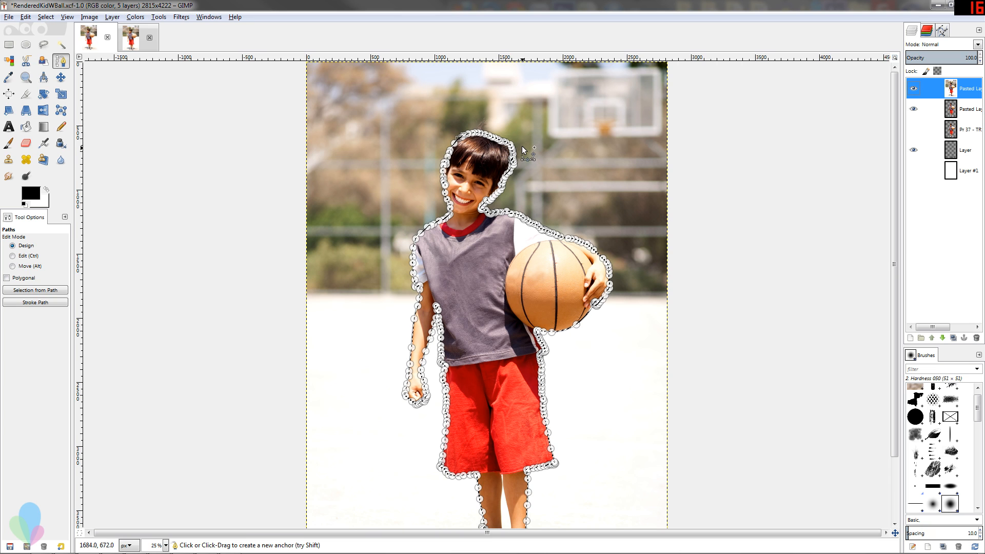
Try deleting the selected boy, undo that, and invert the selection to delete the background from the top layer.
{"action": "key", "text": "Delete"}
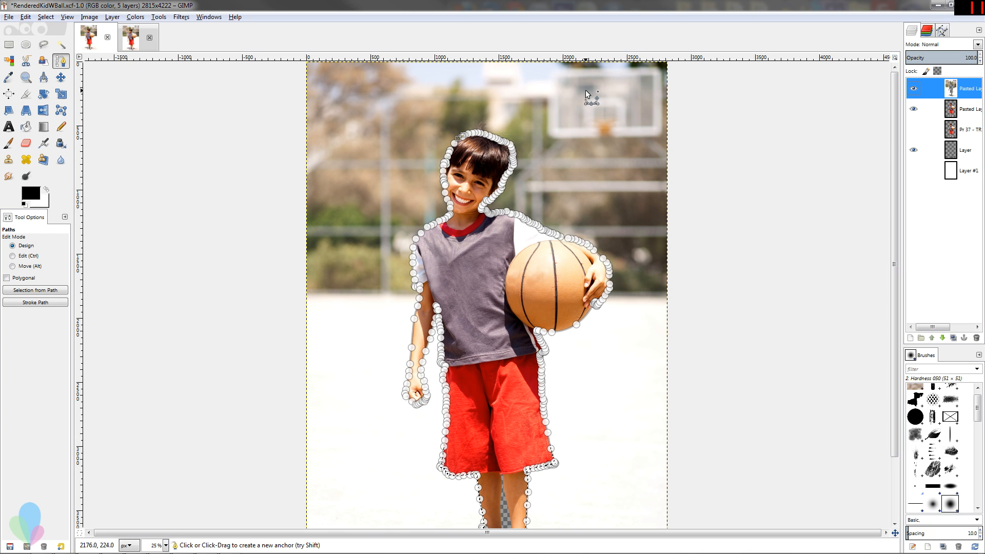
{"action": "right_click", "coordinate": [504, 168]}
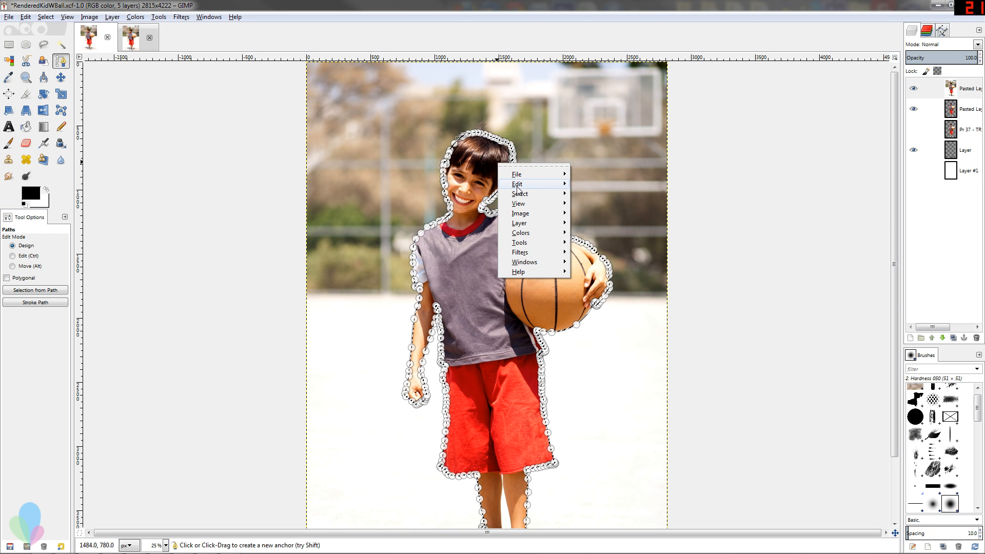
{"action": "mouse_move", "coordinate": [519, 193]}
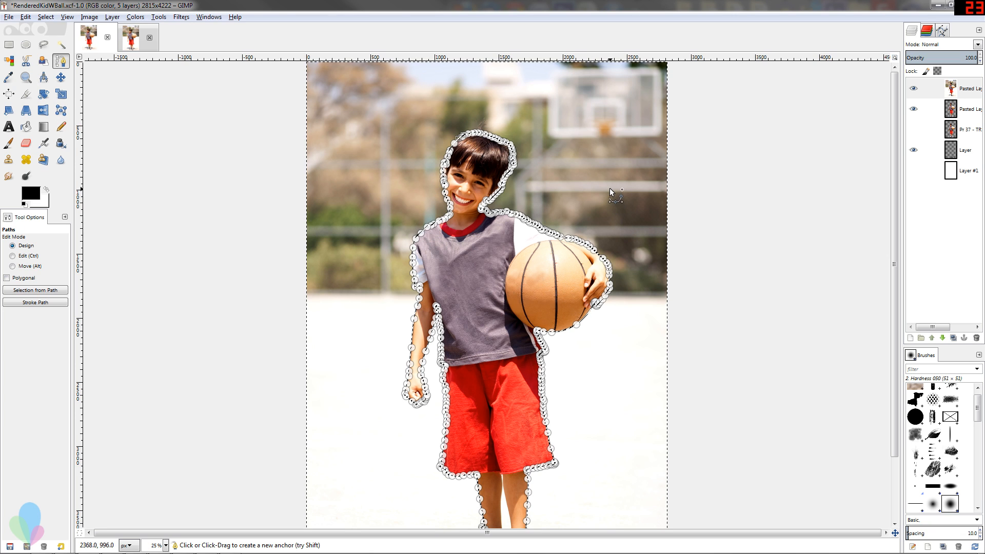
{"action": "key", "text": "Delete"}
Deselect everything and switch to the Rectangle Select tool to remove the path outline from the canvas.
{"action": "scroll", "coordinate": [598, 165], "scroll_direction": "down", "scroll_amount": 3}
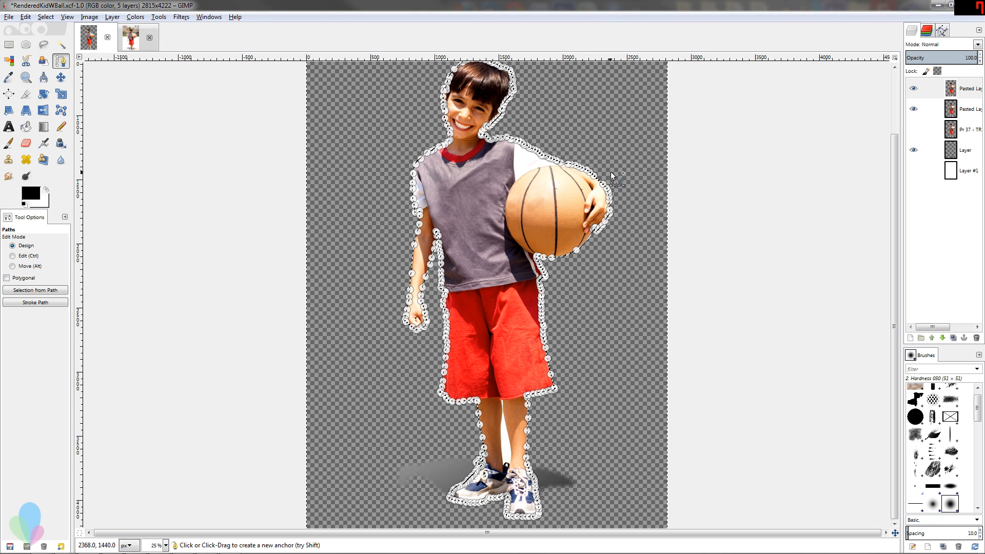
{"action": "key", "text": "ctrl+shift+a"}
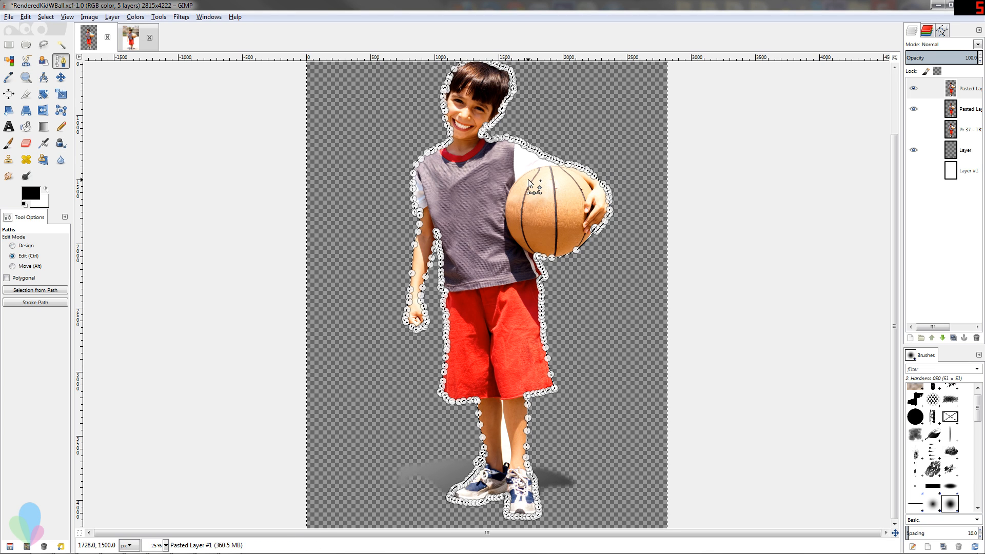
{"action": "left_click", "coordinate": [9, 45]}
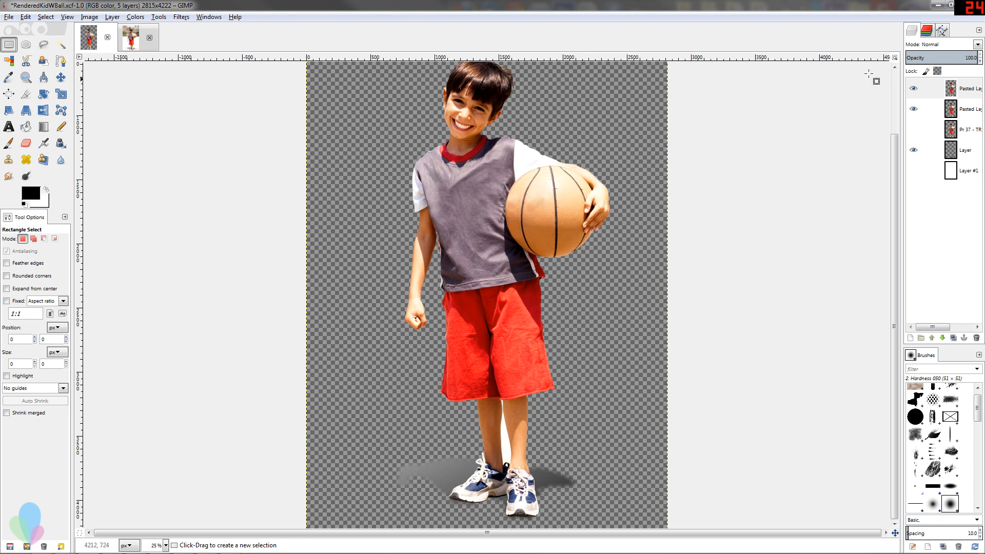
Hide the top pasted layer and the shadow layer named Layer, with the second pasted layer active and the Paths tool selected.
{"action": "left_click", "coordinate": [916, 91]}
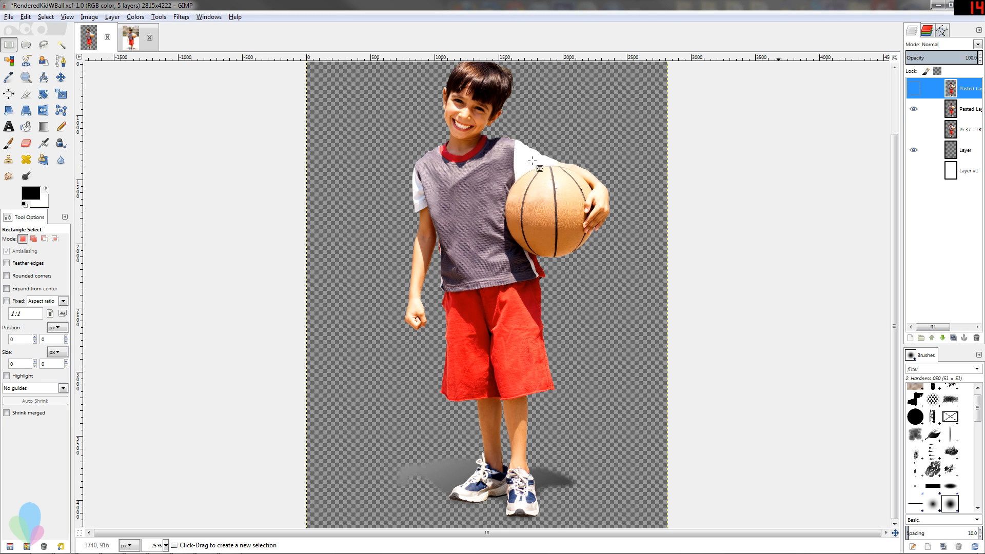
{"action": "left_click", "coordinate": [62, 60]}
{"action": "left_click", "coordinate": [933, 113]}
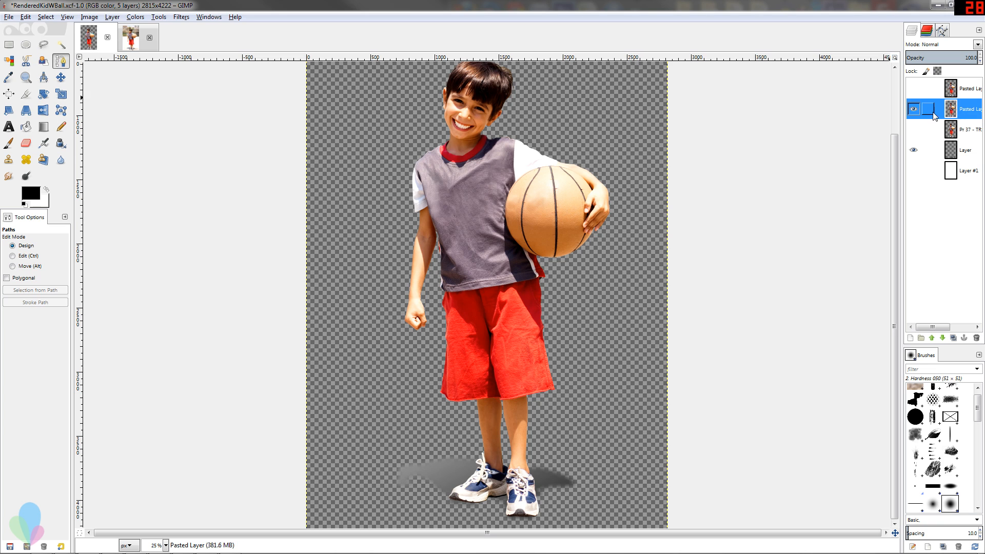
{"action": "left_click", "coordinate": [913, 111], "text": "shift"}
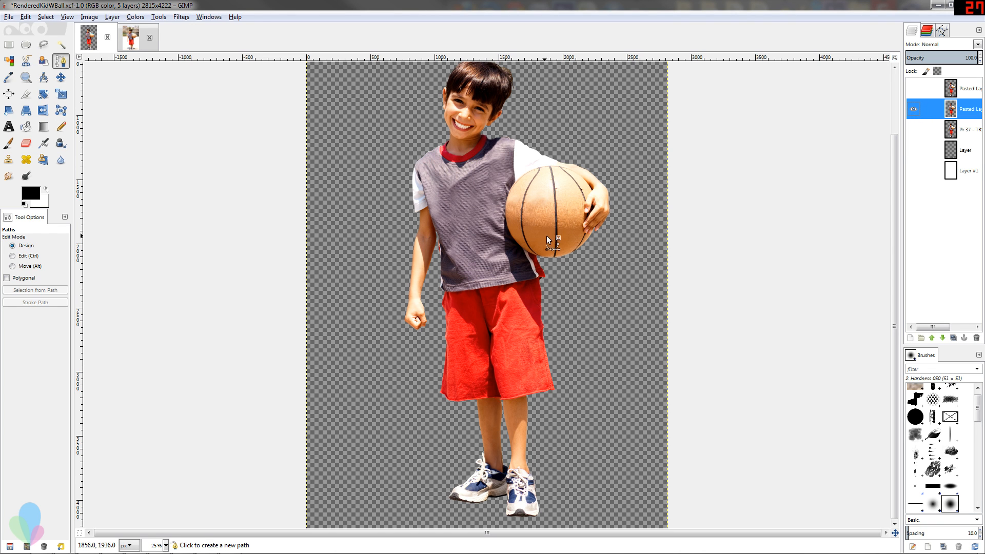
Preview the whole cutout against white by toggling the visibility of Layer #1, leaving only the second pasted layer shown.
{"action": "key", "text": "minus"}
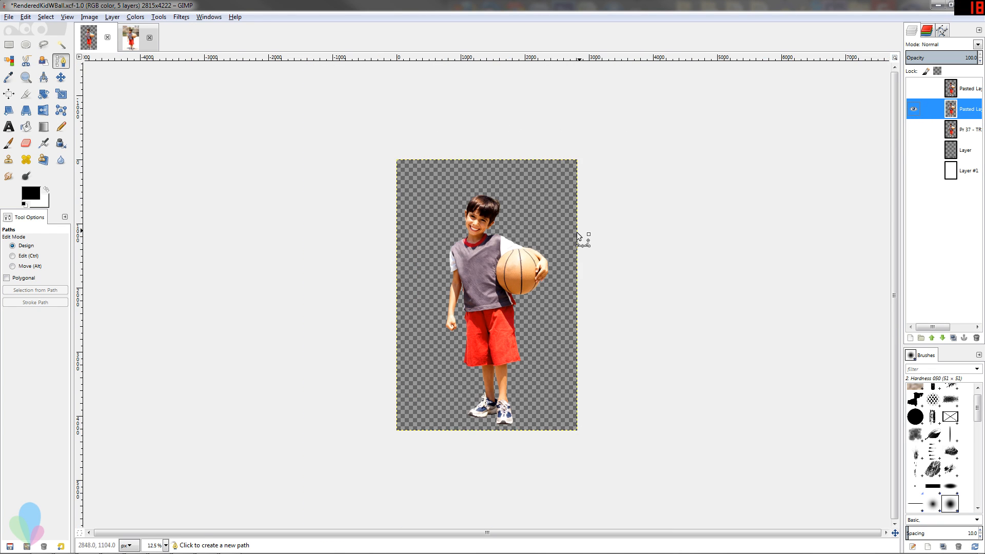
{"action": "left_click", "coordinate": [912, 171]}
{"action": "left_click", "coordinate": [913, 170]}
{"action": "left_click", "coordinate": [913, 171]}
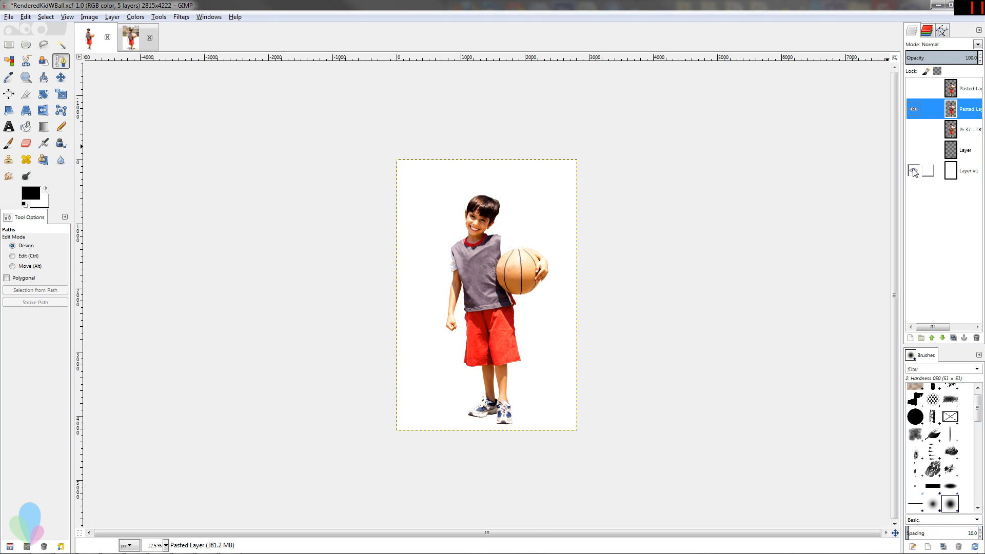
{"action": "left_click", "coordinate": [912, 171]}
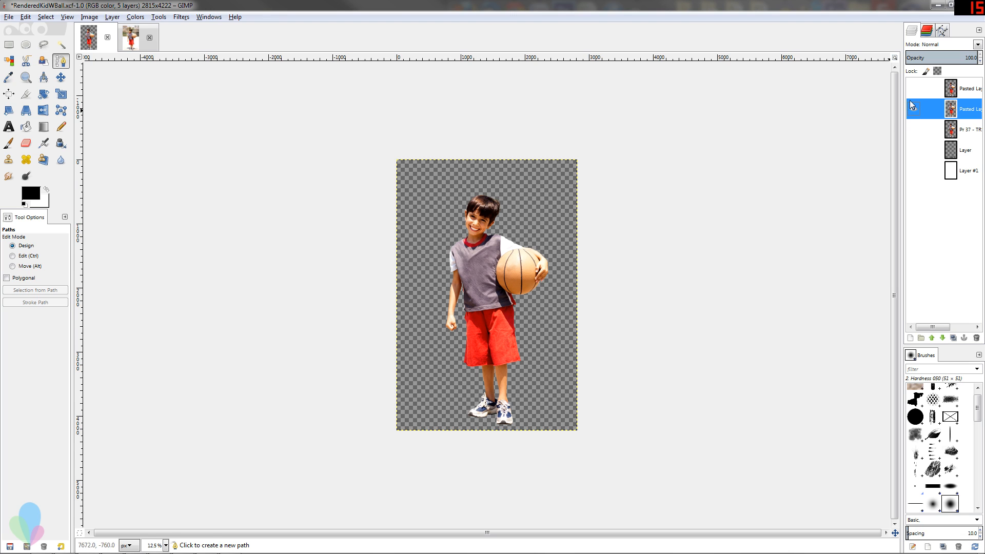
{"action": "left_click", "coordinate": [912, 105]}
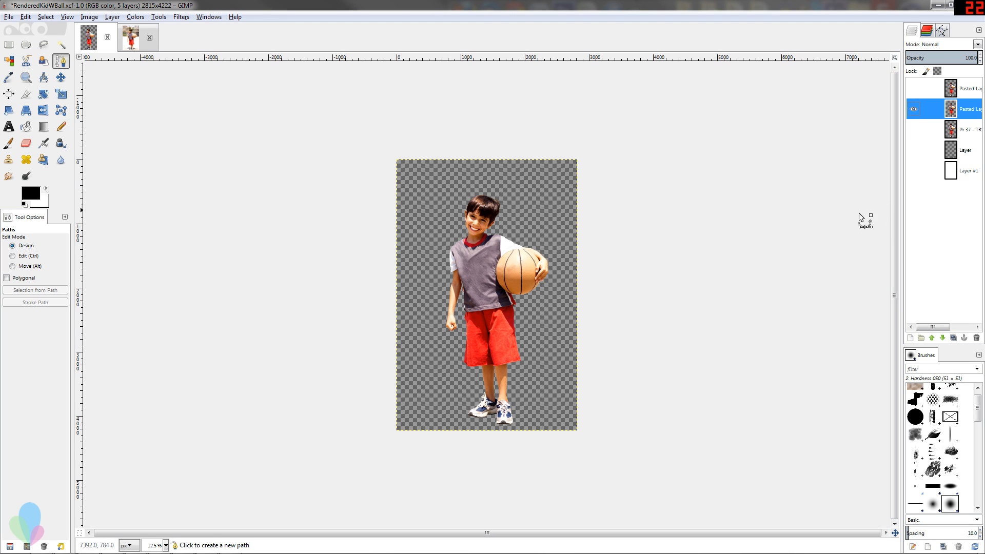